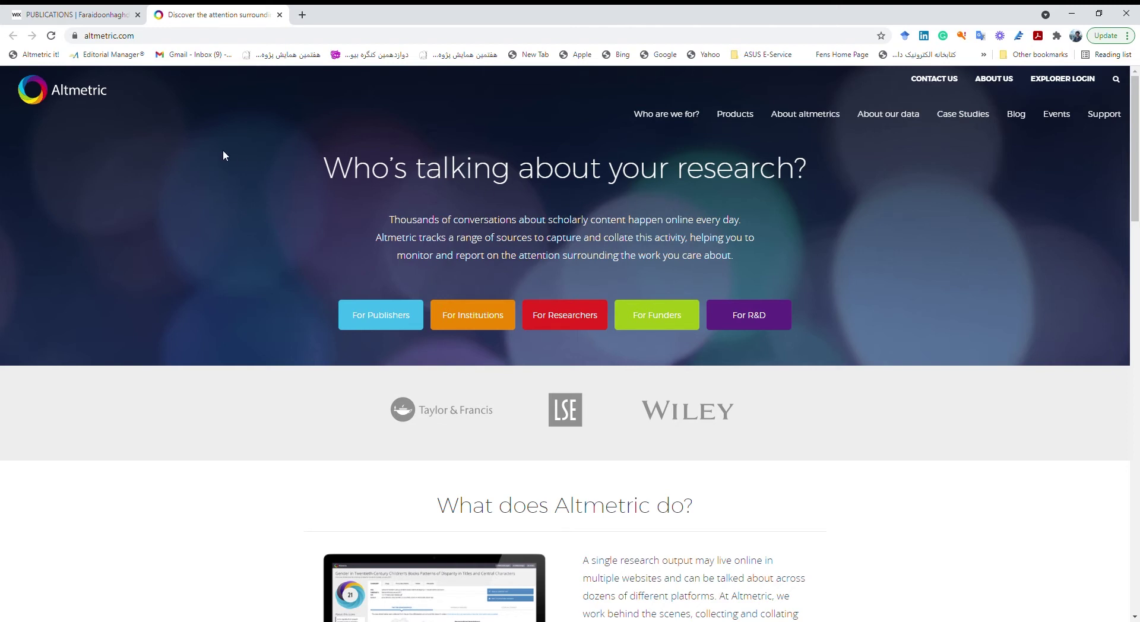
From the publications list on the researcher's personal website, open the article on COVID-19's impact on migraine disorder in a new tab
click(70, 13)
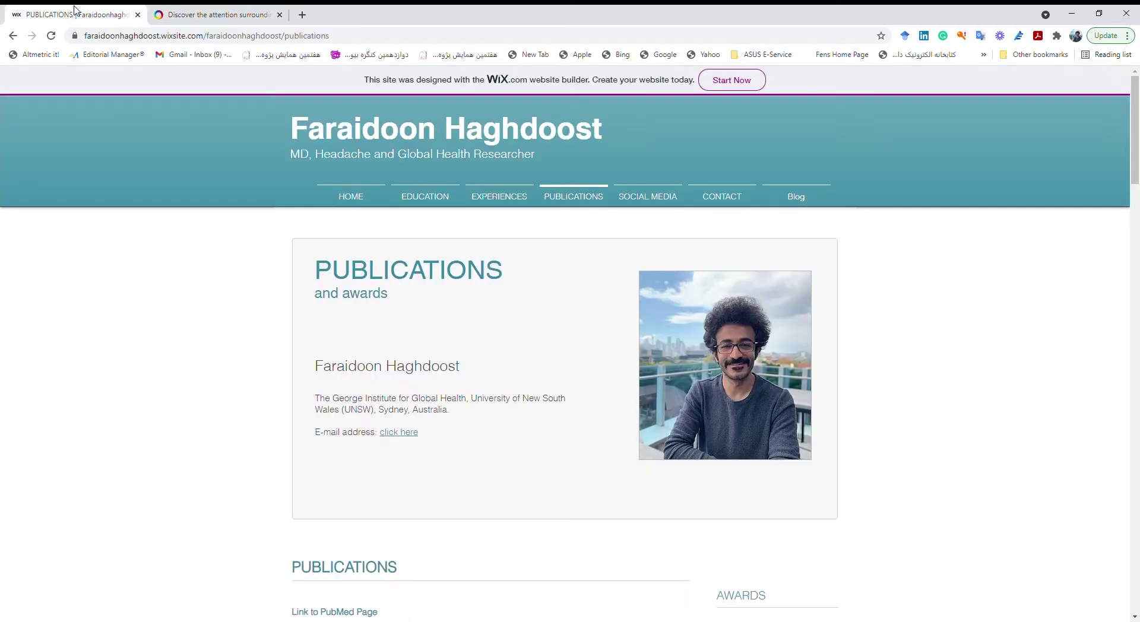
click(351, 196)
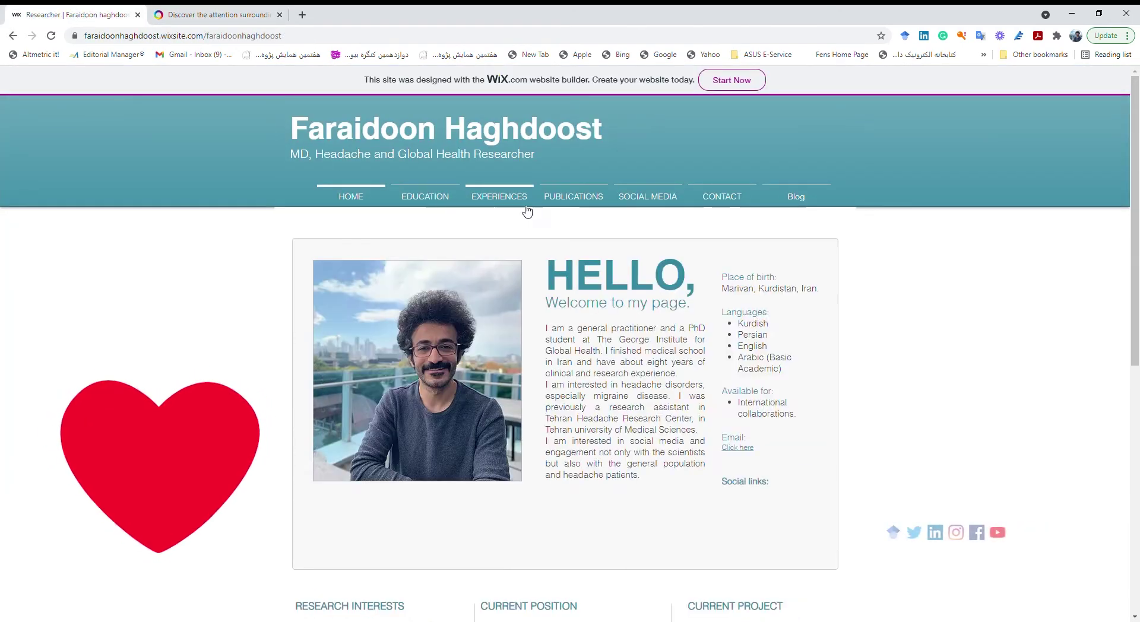
click(584, 196)
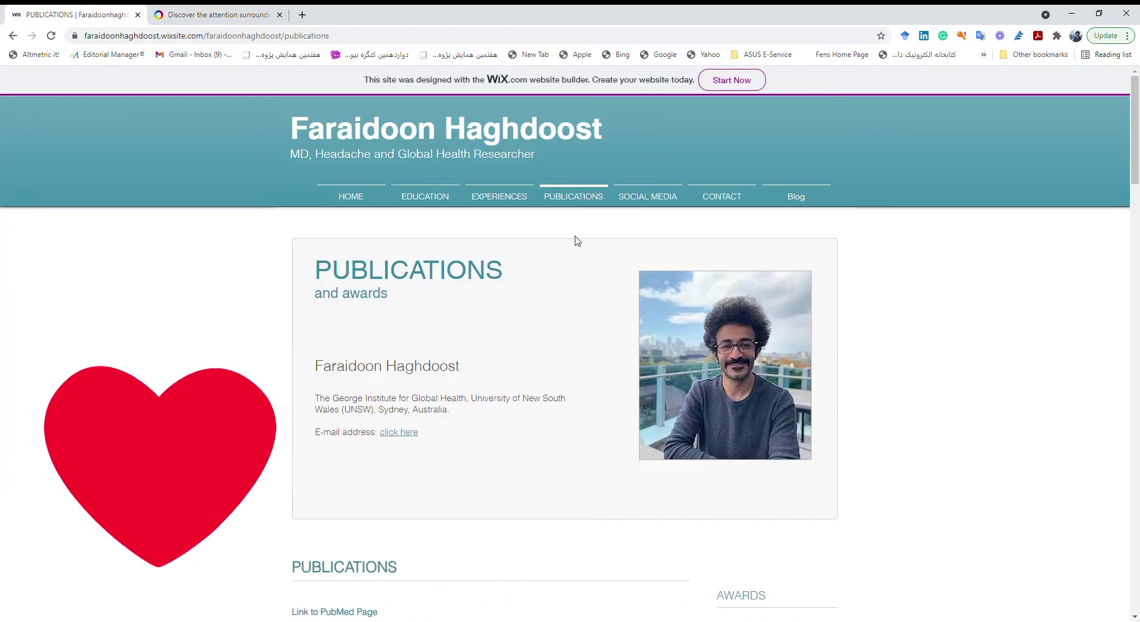
scroll(596, 255, down, 2)
scroll(601, 258, down, 4)
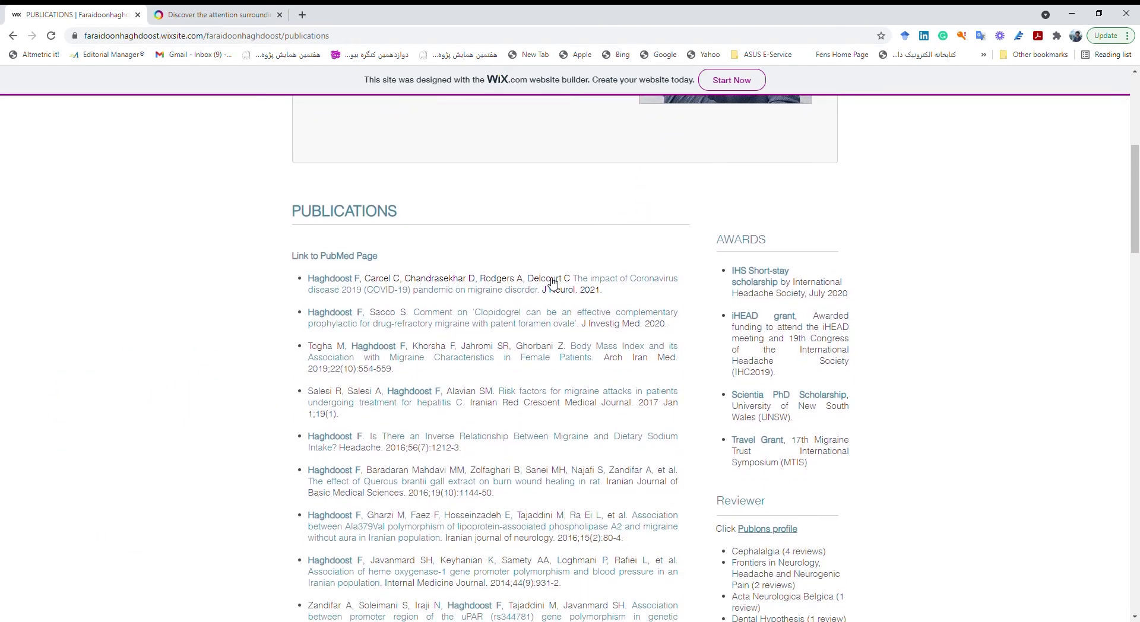
middle_click(552, 284)
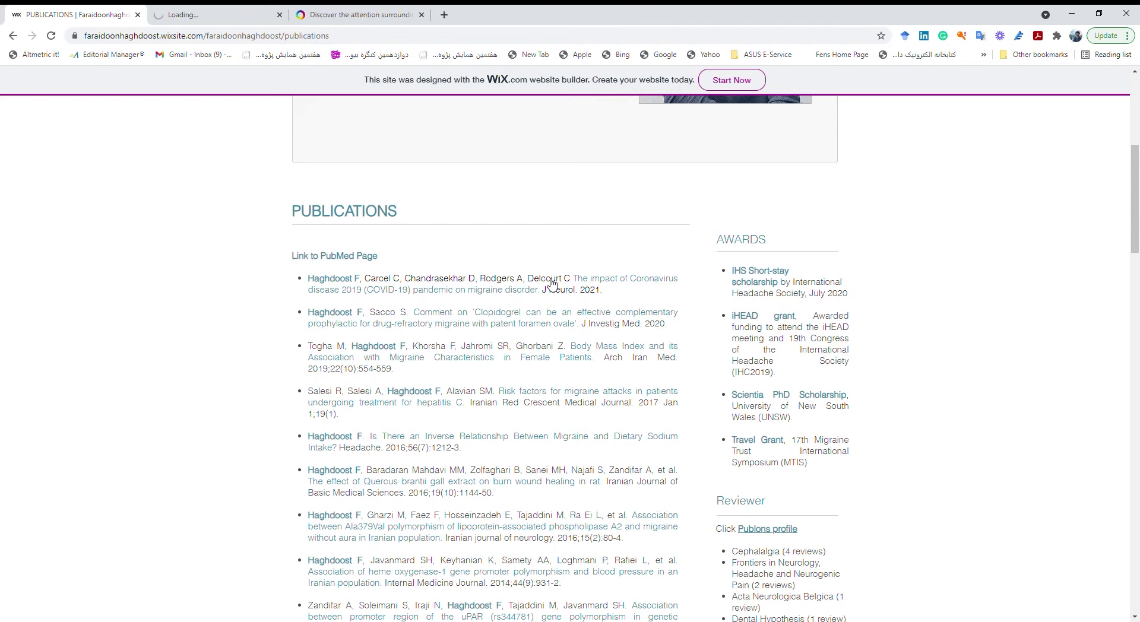
Open the article "Vitamin D status in migraine patients: a case-control study" from the publications list in another new tab
scroll(580, 237, down, 4)
scroll(580, 237, down, 1)
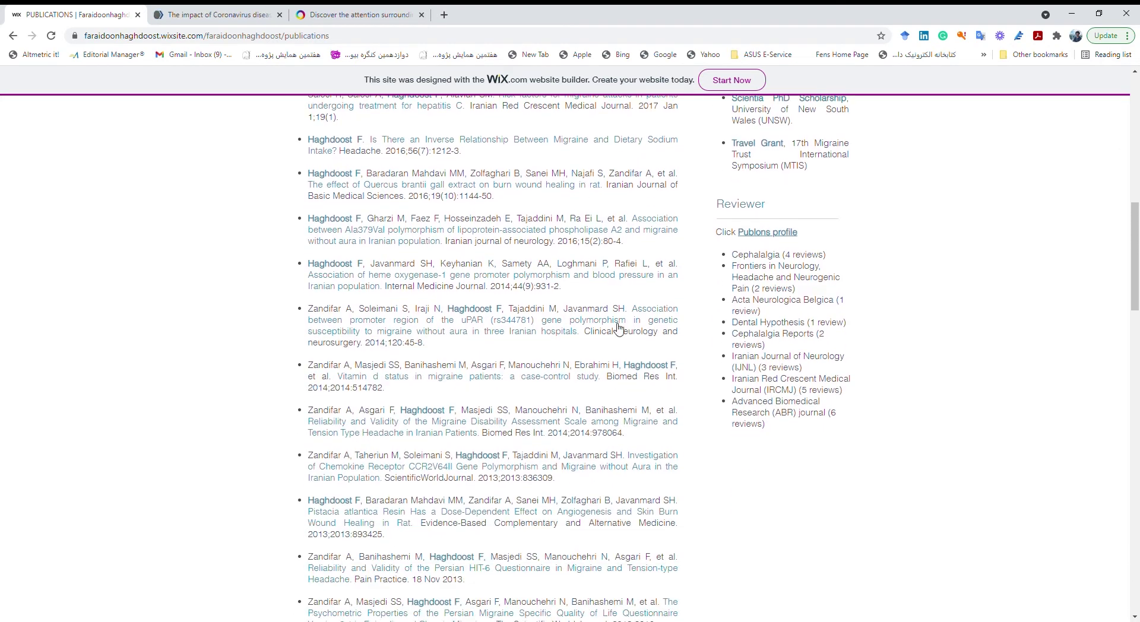
middle_click(423, 277)
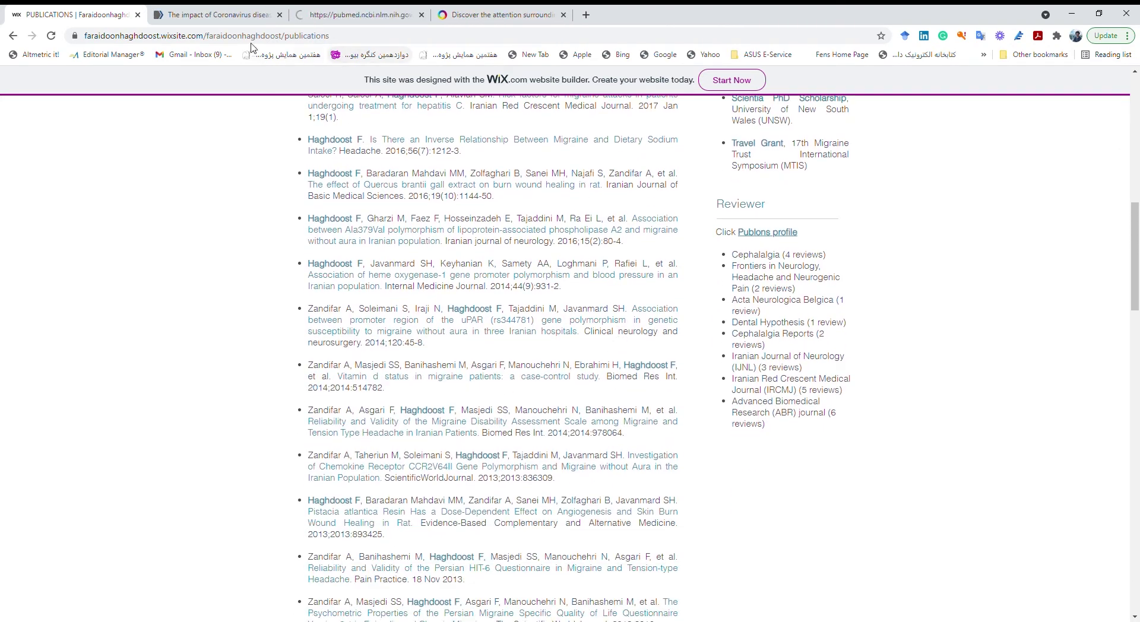
Run the Altmetric it! bookmarklet on the COVID-19 migraine article's PubMed page and open its full attention details
click(225, 15)
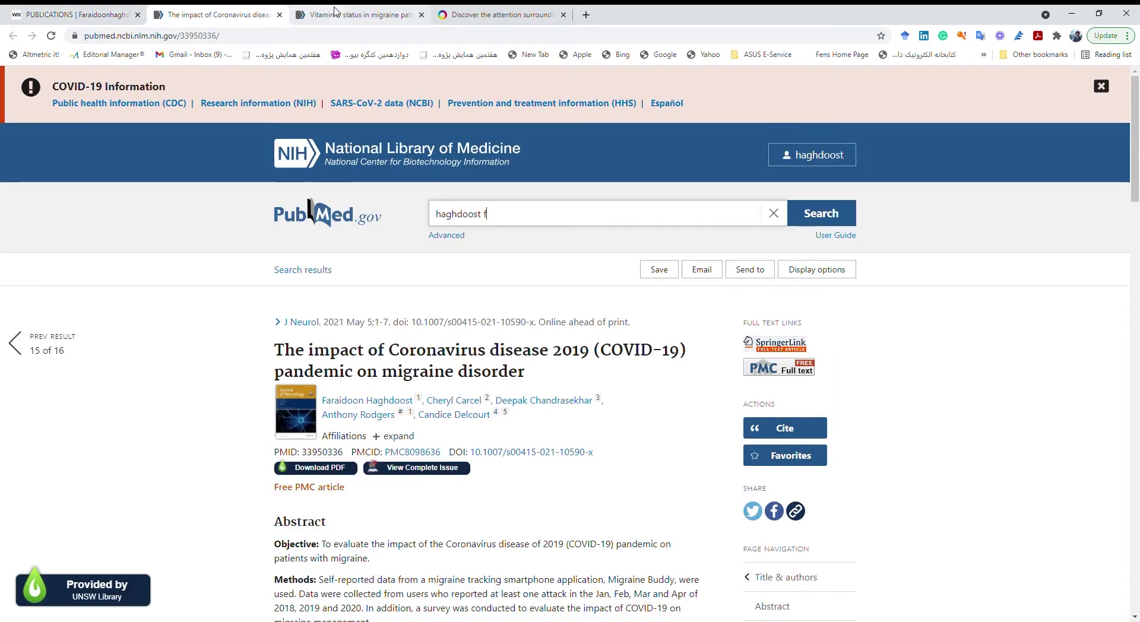
click(334, 10)
click(251, 10)
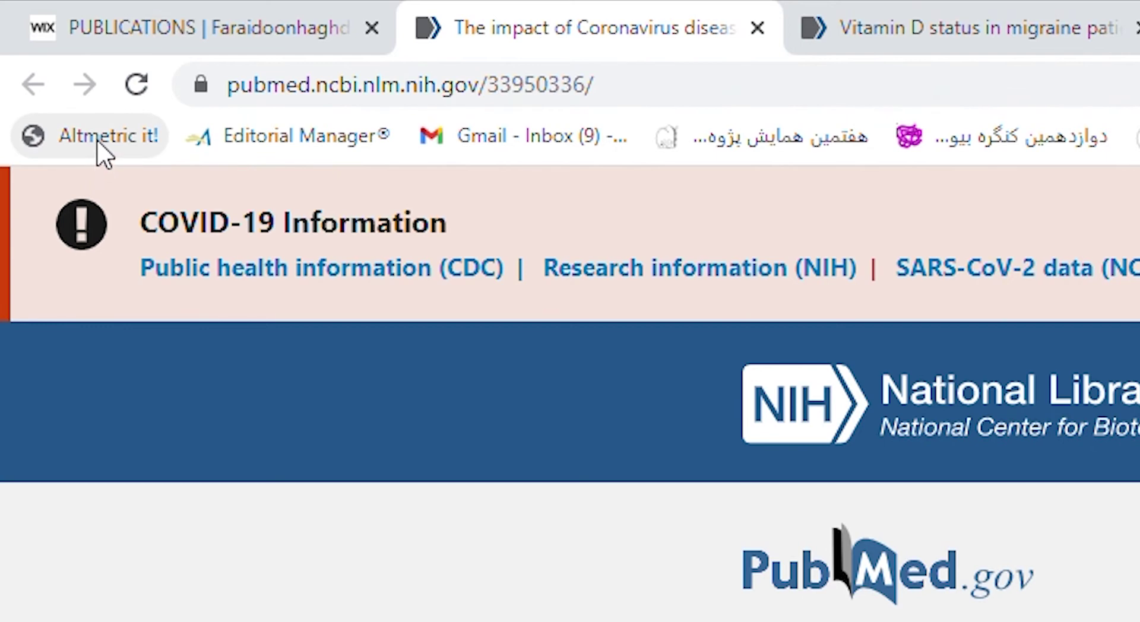
click(98, 140)
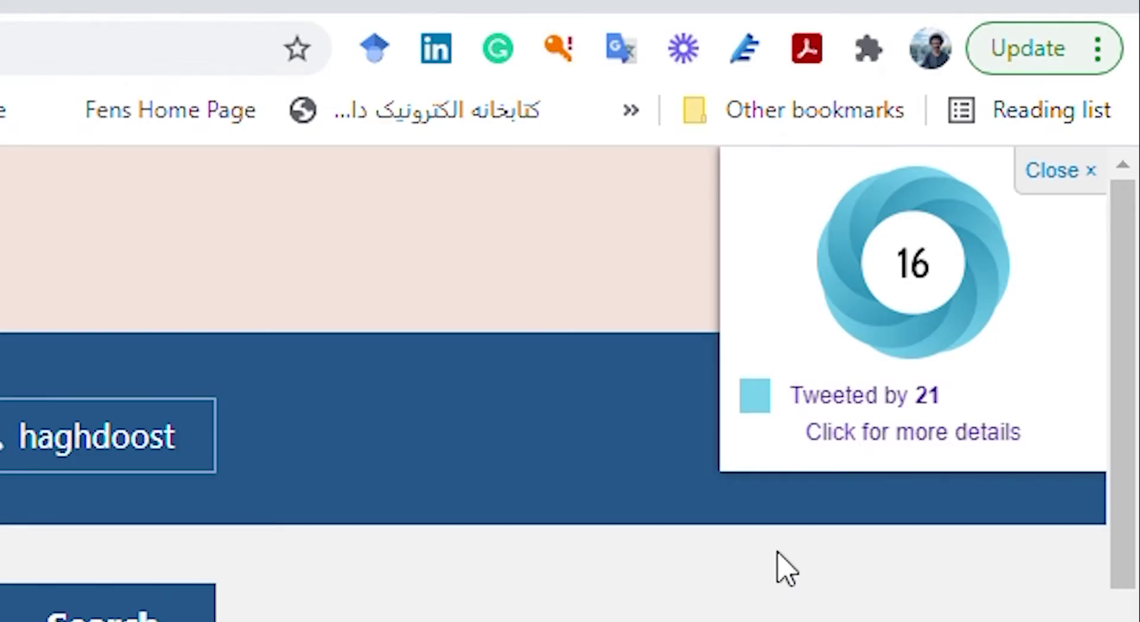
click(865, 439)
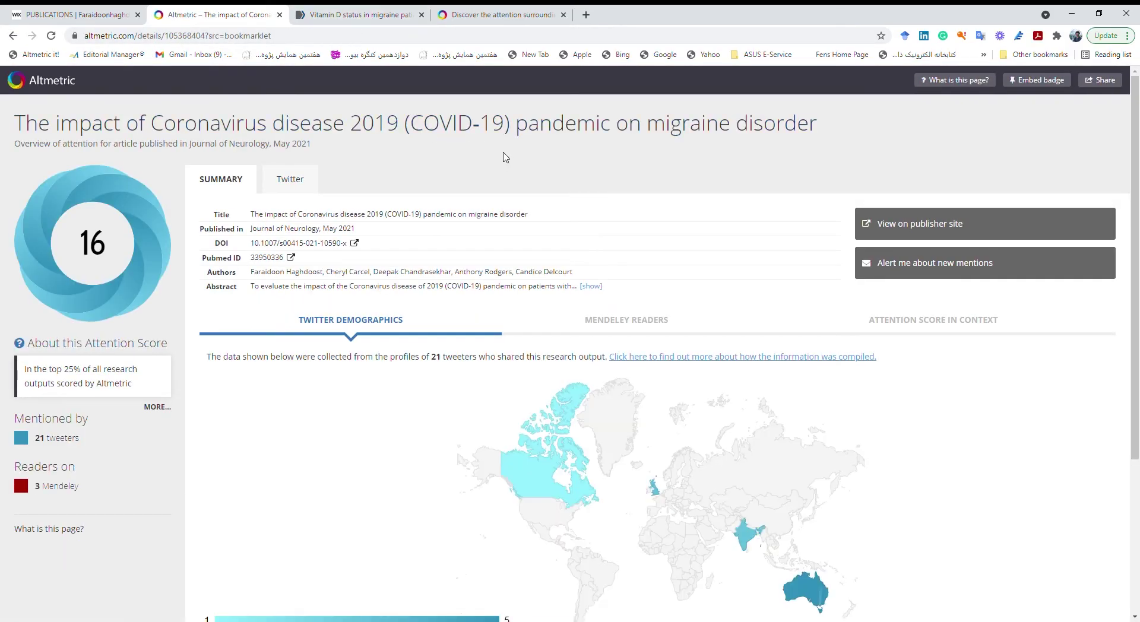
Run the Altmetric it! bookmarklet on the Vitamin D article's PubMed page and open its full attention details
click(360, 12)
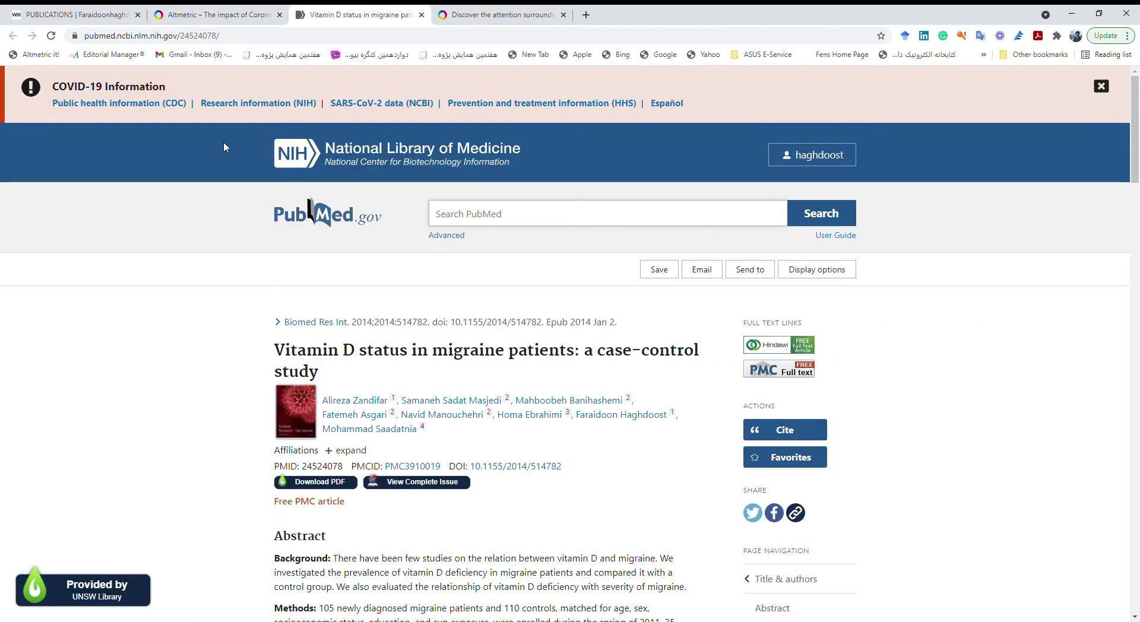
click(13, 55)
click(1071, 175)
Examine the Twitter mentions listed on the COVID-19 migraine article's Altmetric page
click(201, 14)
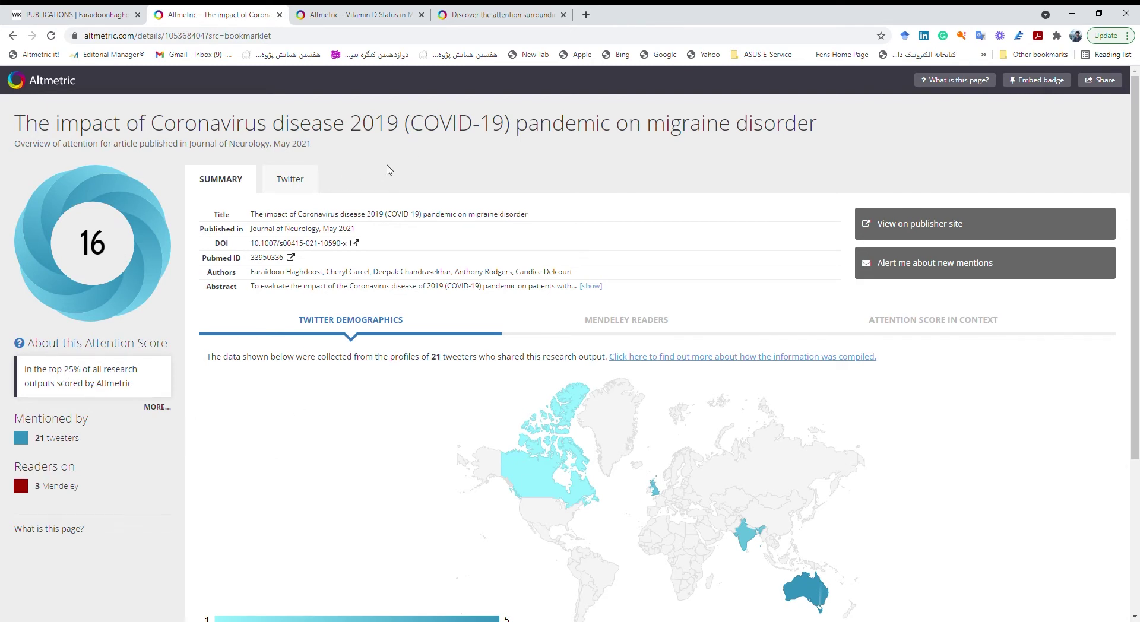
click(295, 186)
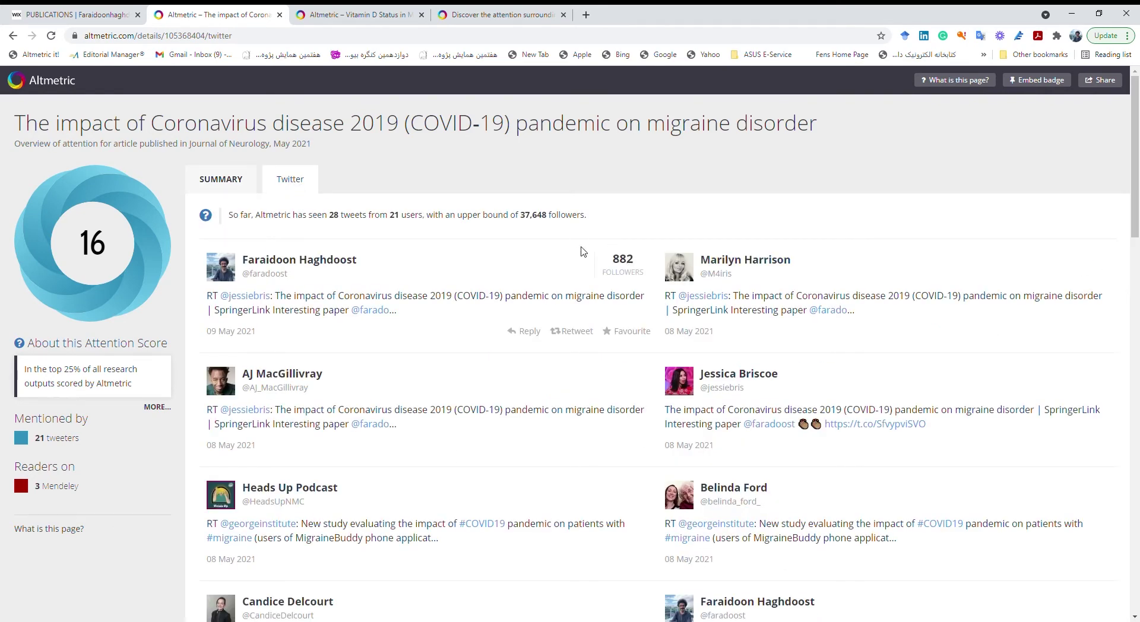
scroll(509, 214, down, 1)
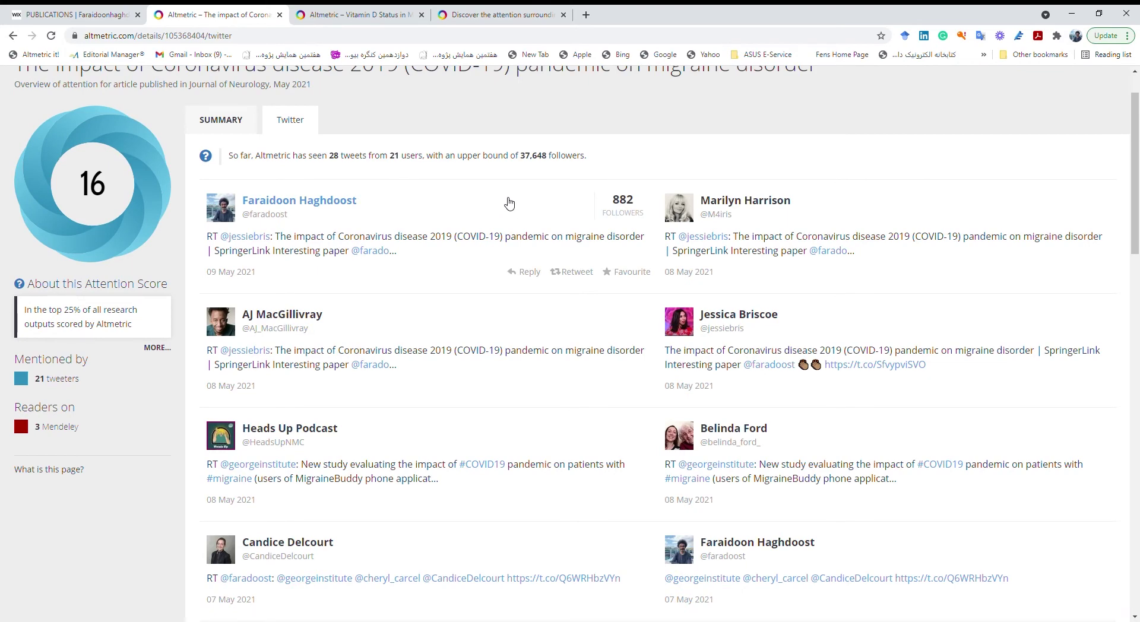
scroll(513, 207, down, 2)
scroll(522, 202, down, 3)
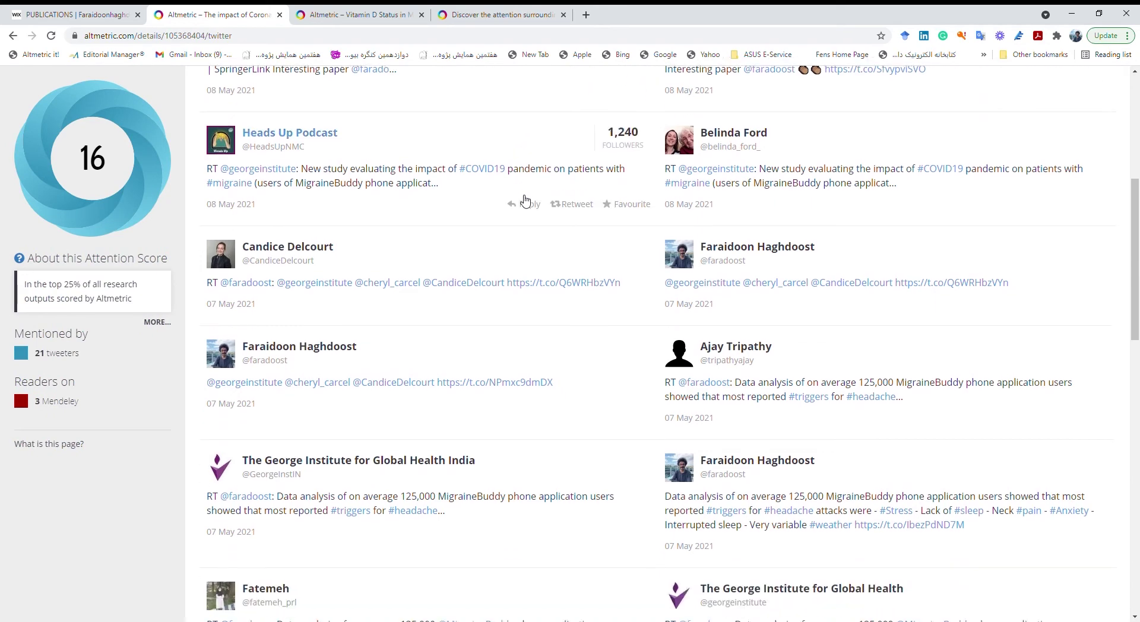
scroll(522, 200, down, 6)
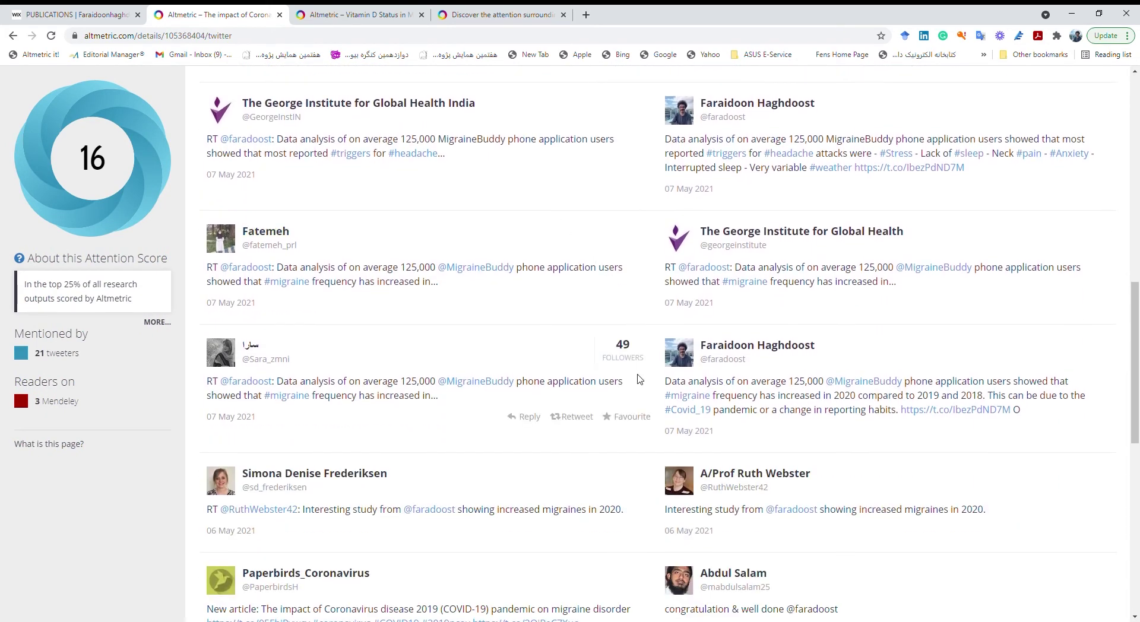
scroll(605, 405, down, 2)
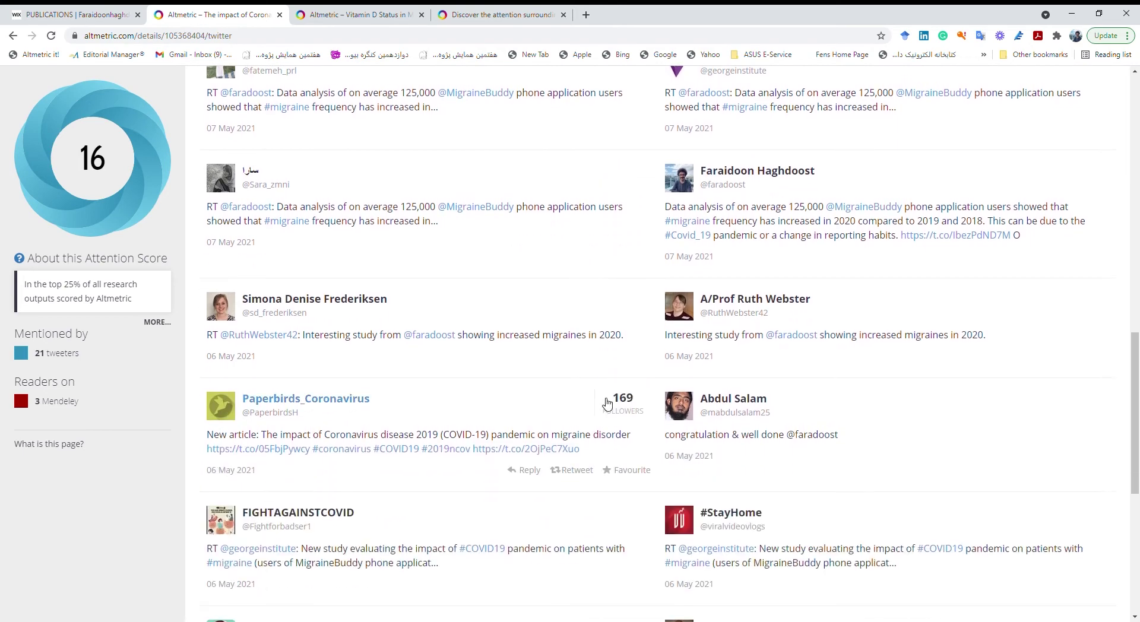
scroll(606, 399, up, 5)
scroll(606, 402, up, 9)
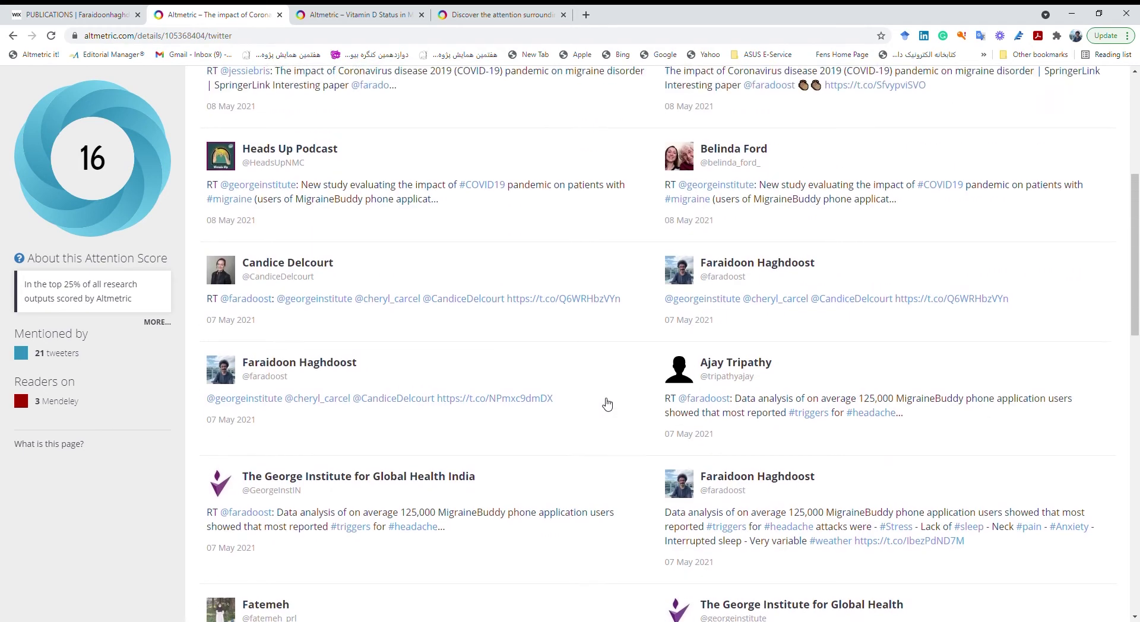
Compare the attention scores and donut colours of the Vitamin D and COVID-19 articles on their Altmetric pages
click(364, 15)
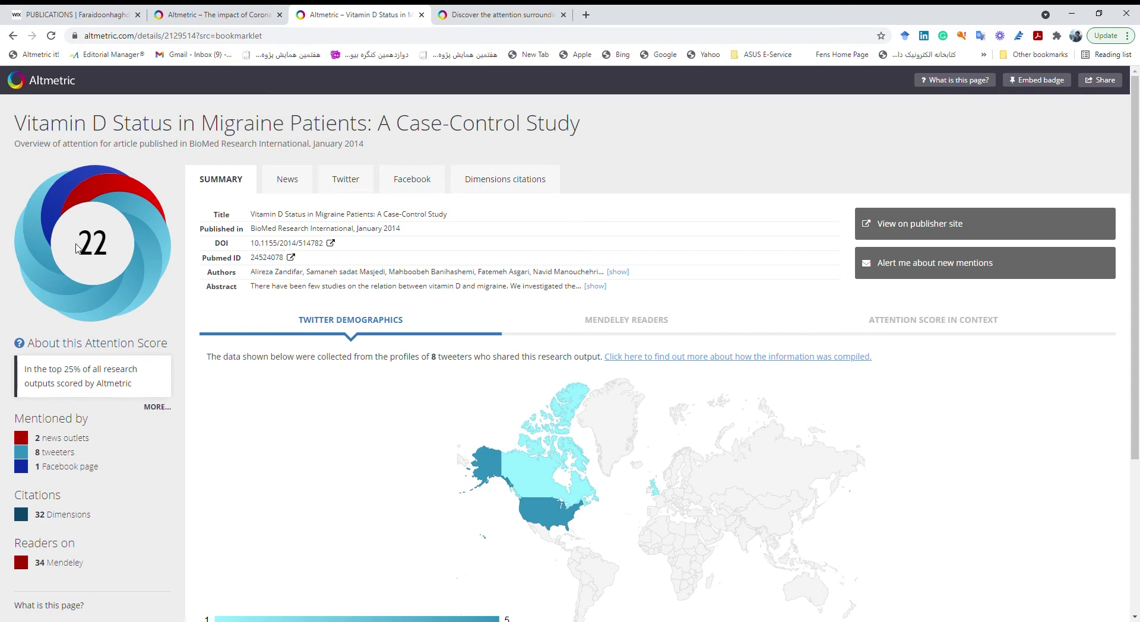
click(196, 10)
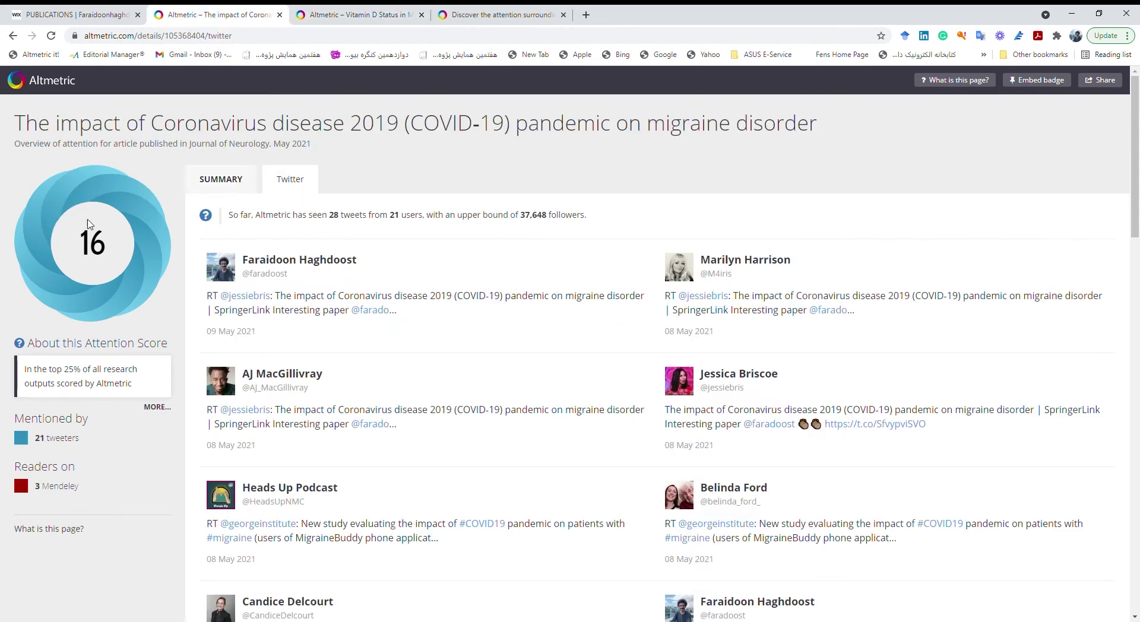
click(293, 9)
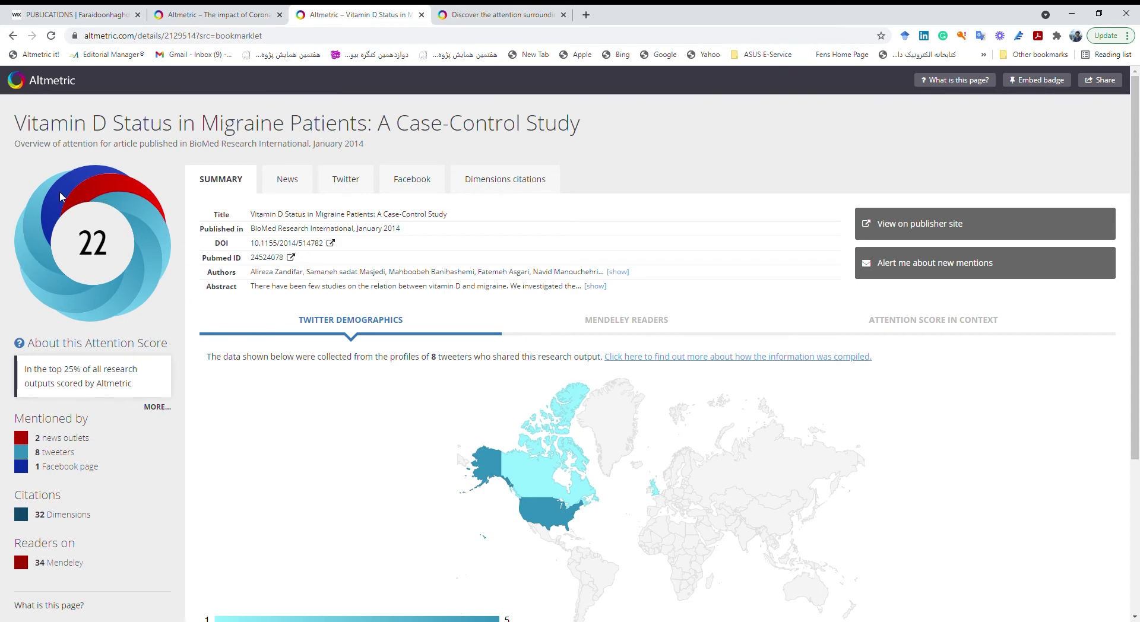
key(ctrl+shift+Tab)
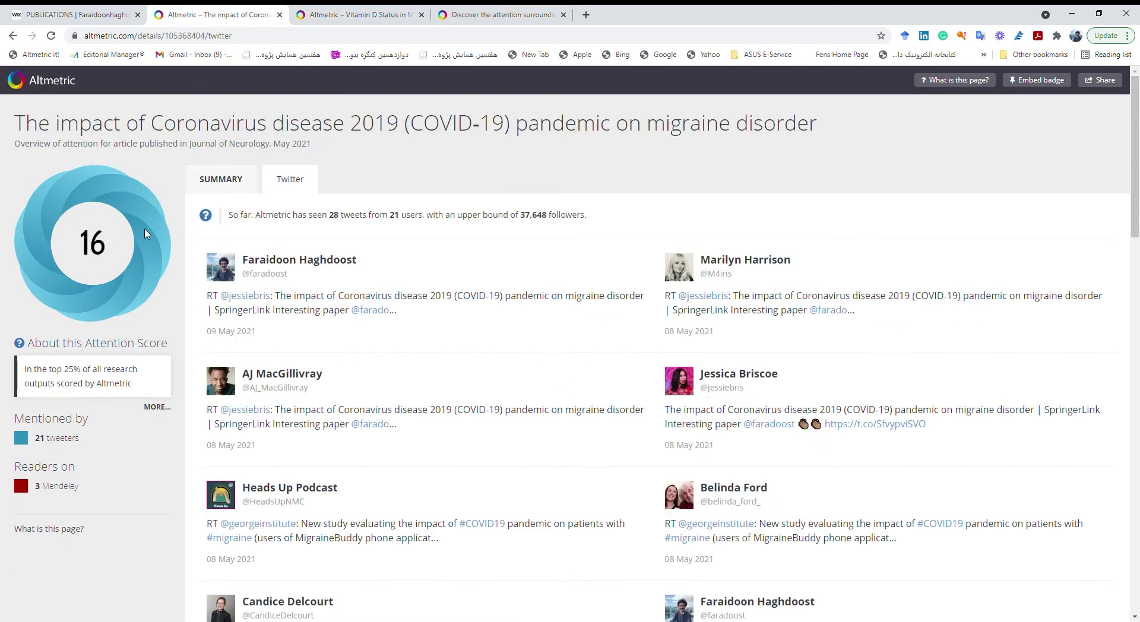
key(ctrl+Tab)
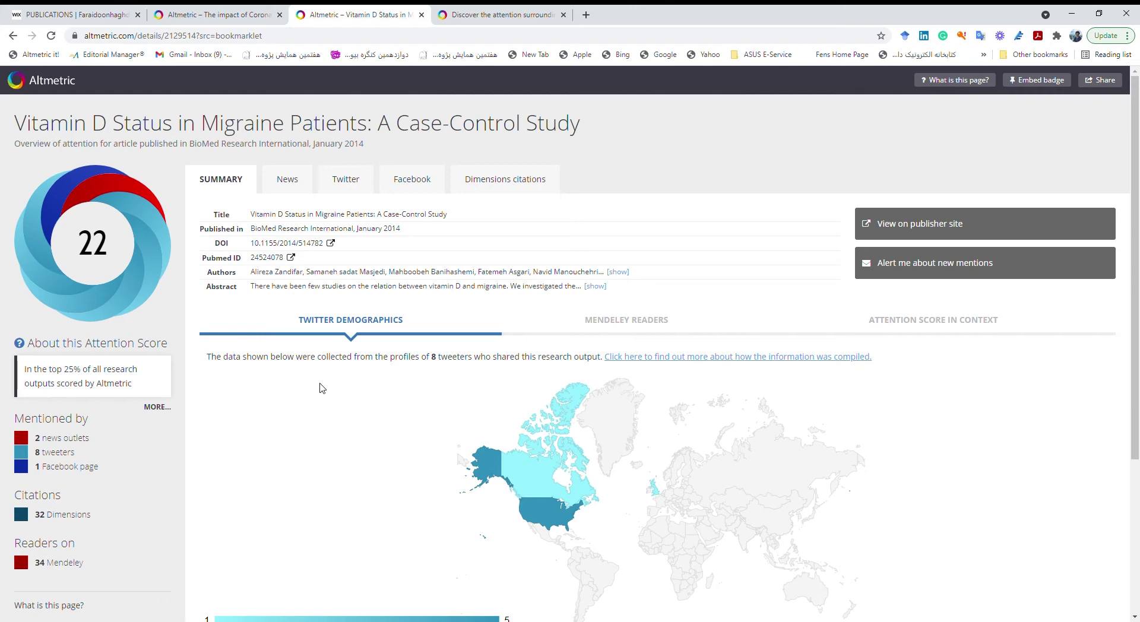
Examine the Vitamin D article's Twitter demographics and the news stories that mention it
scroll(455, 365, down, 3)
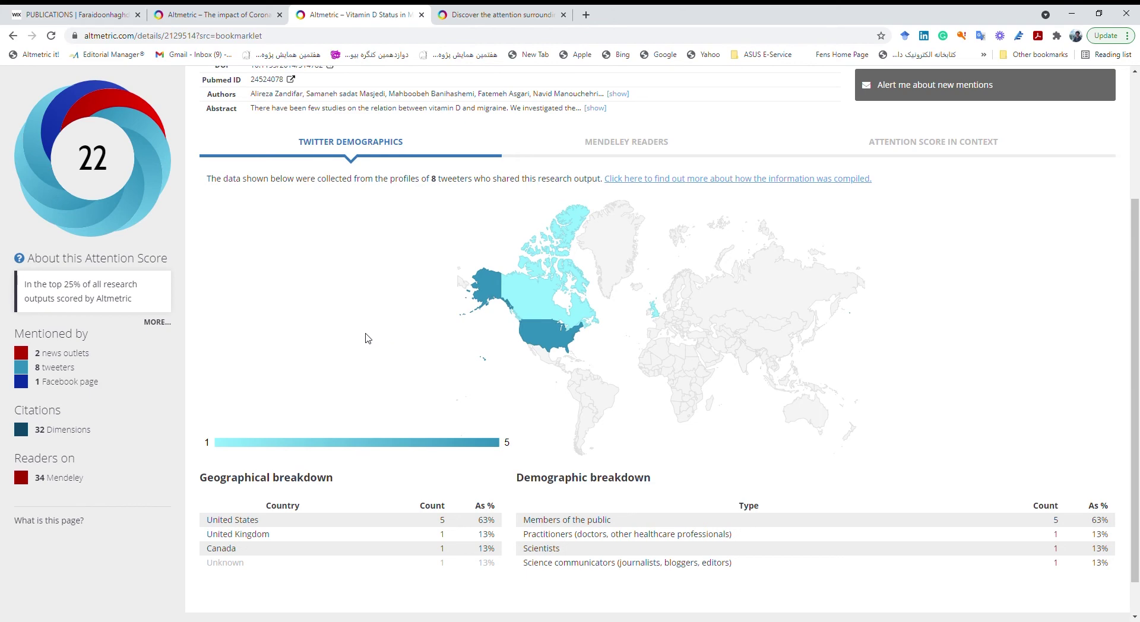
scroll(366, 339, up, 3)
click(289, 182)
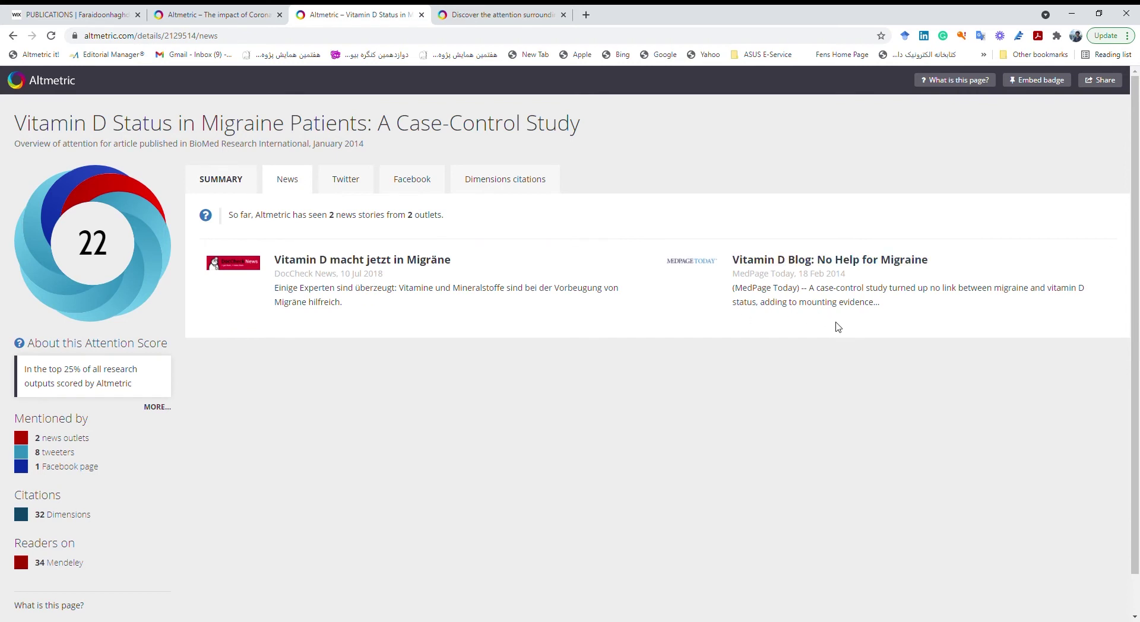
Review the Vitamin D article's Twitter mentions, Facebook posts and Dimensions citations
click(351, 189)
scroll(564, 305, down, 3)
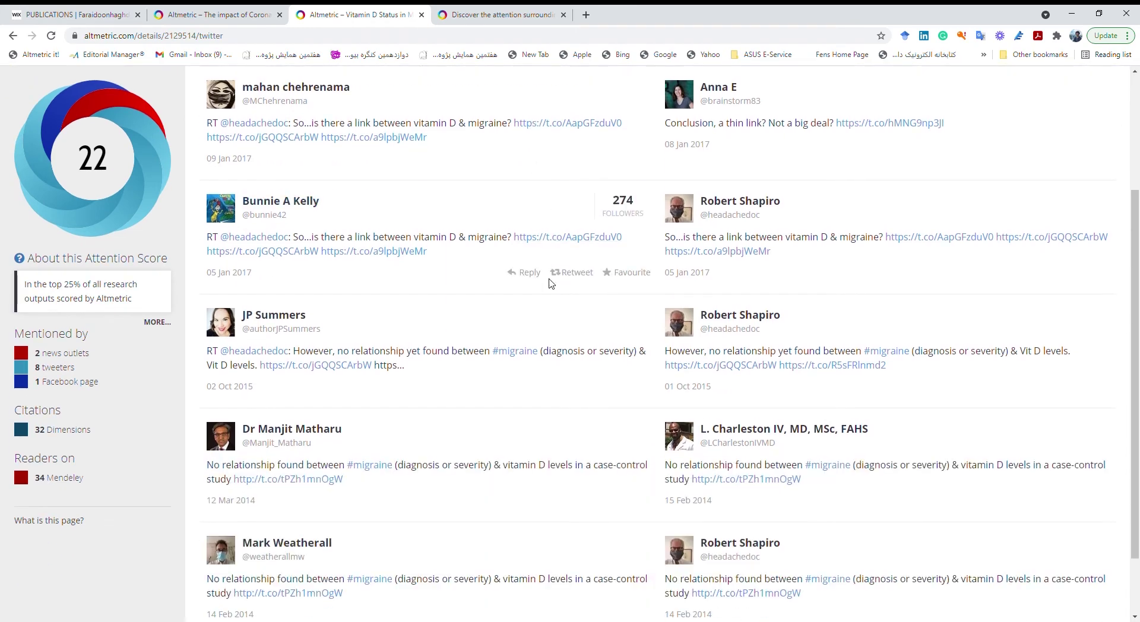
scroll(556, 278, up, 5)
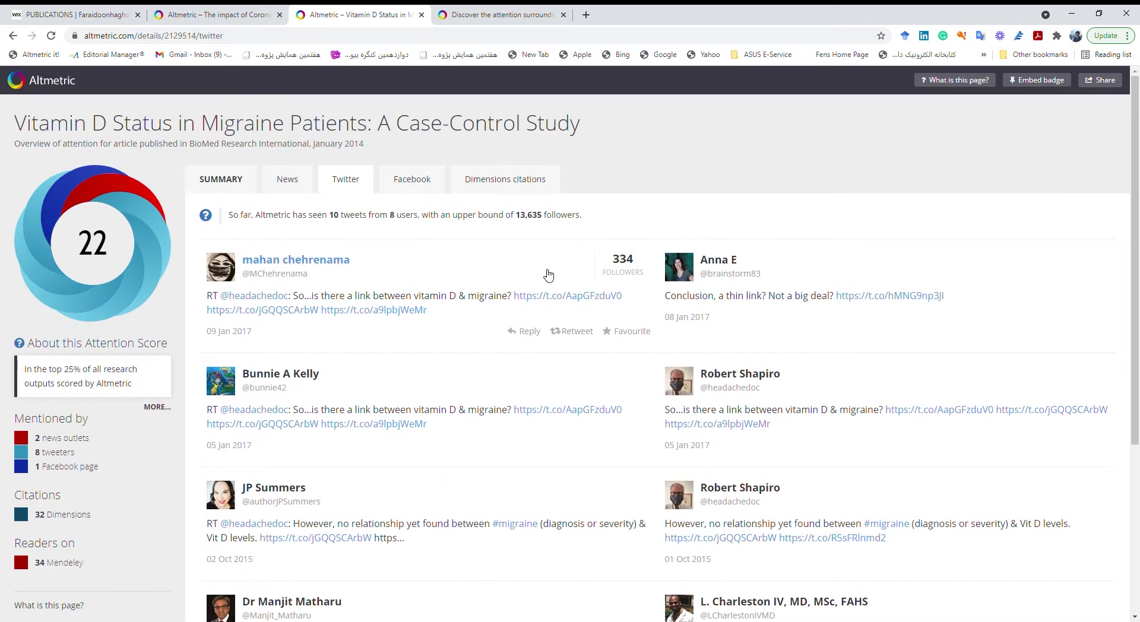
click(431, 187)
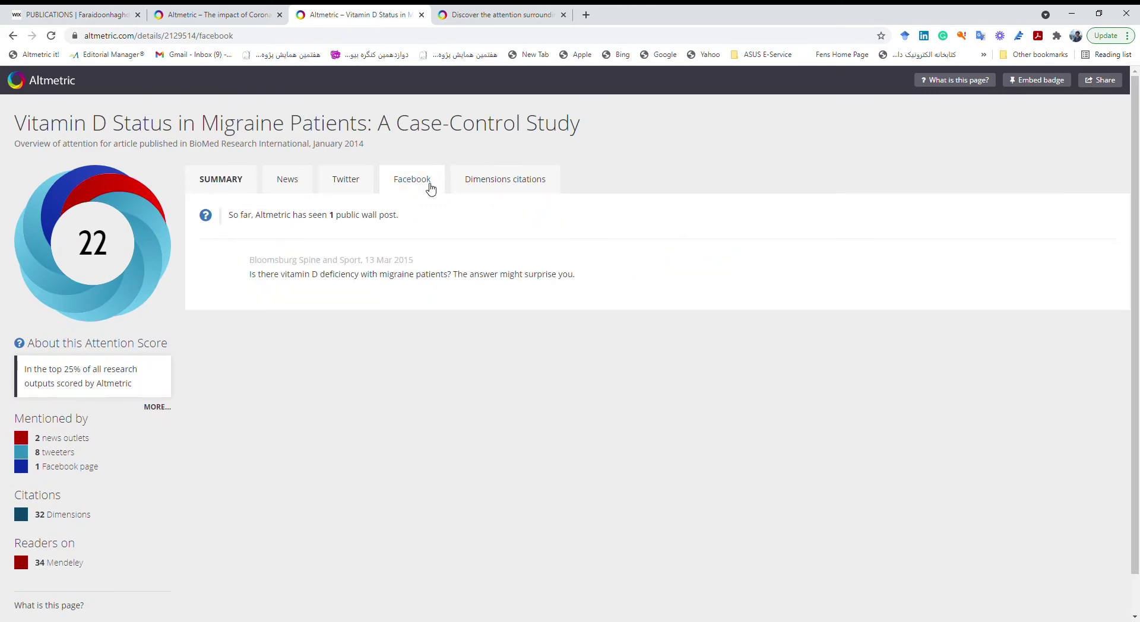
click(500, 187)
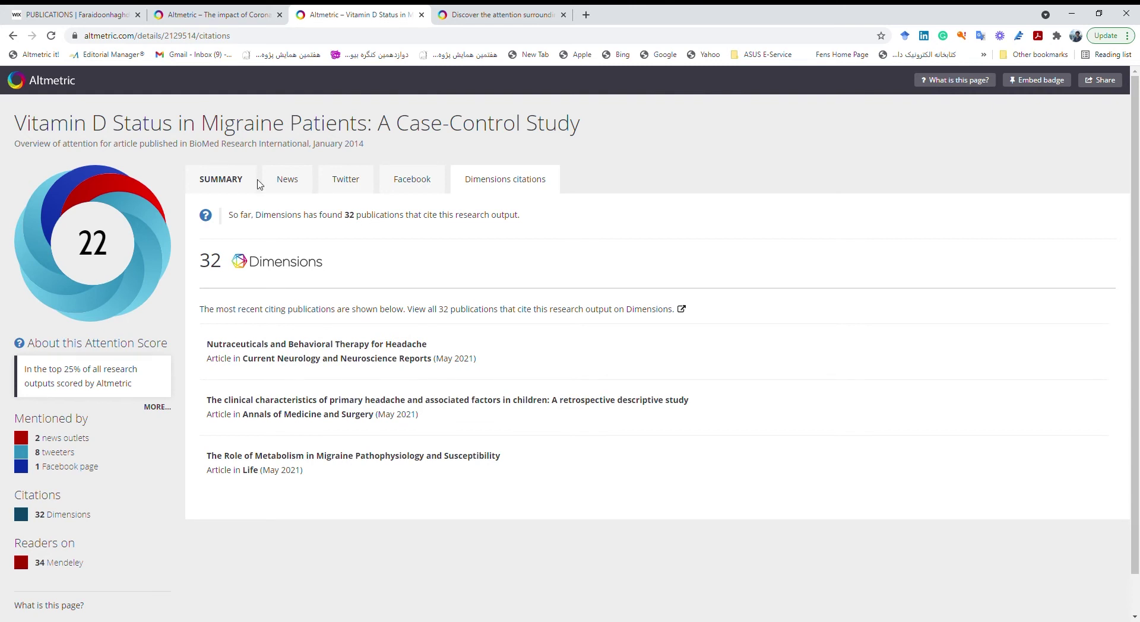
Return to the Vitamin D article's summary and review its geographical and demographic breakdowns
click(224, 181)
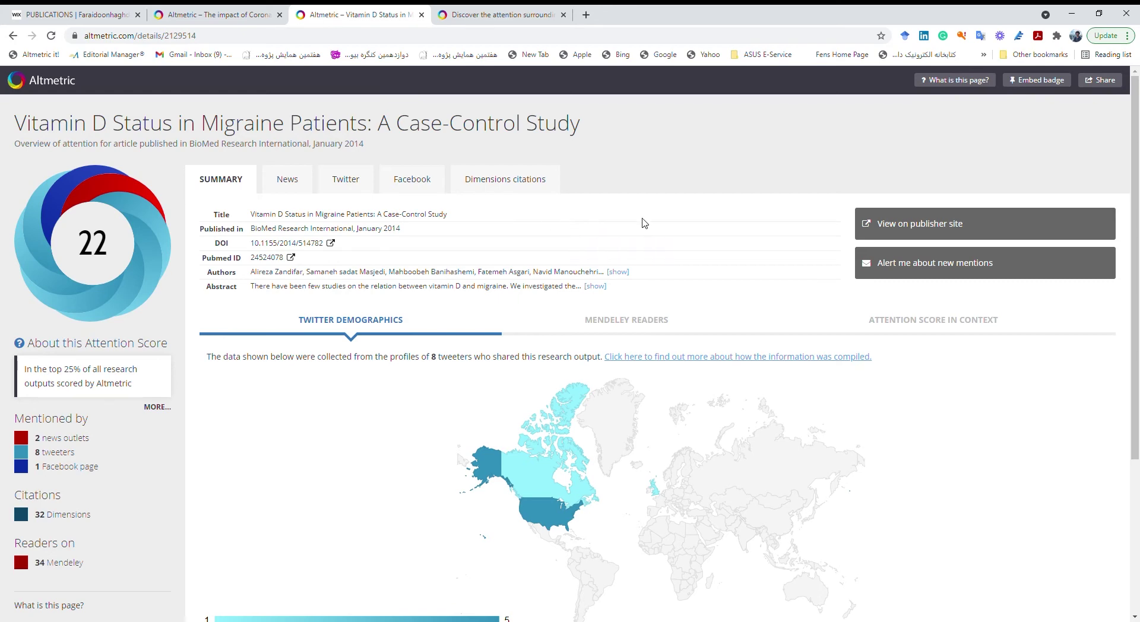
scroll(677, 221, down, 3)
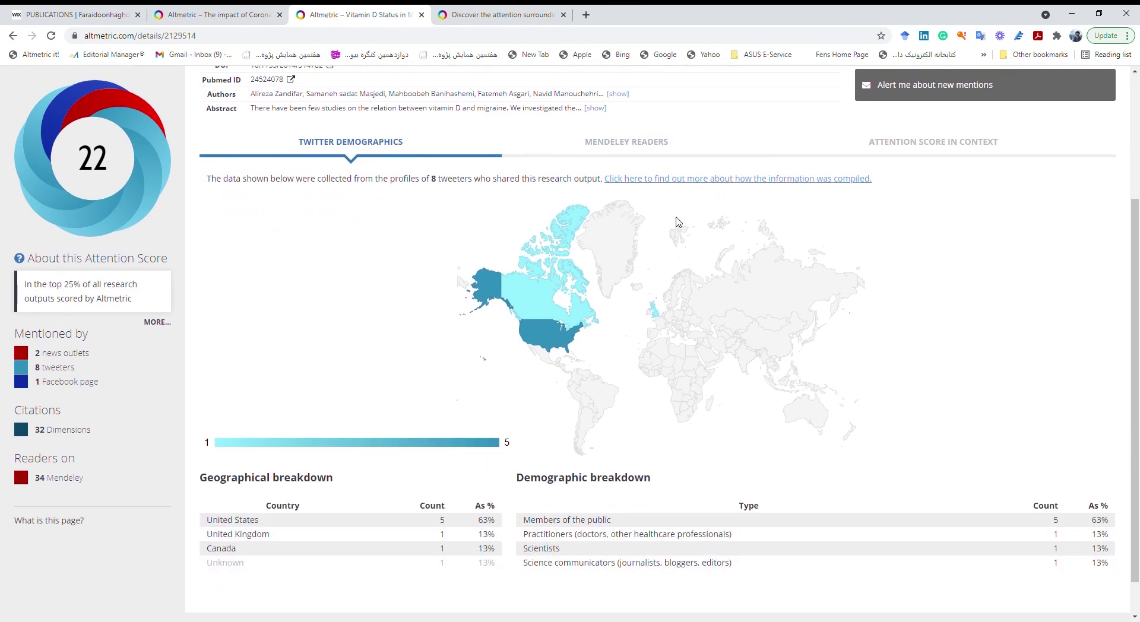
scroll(621, 238, up, 3)
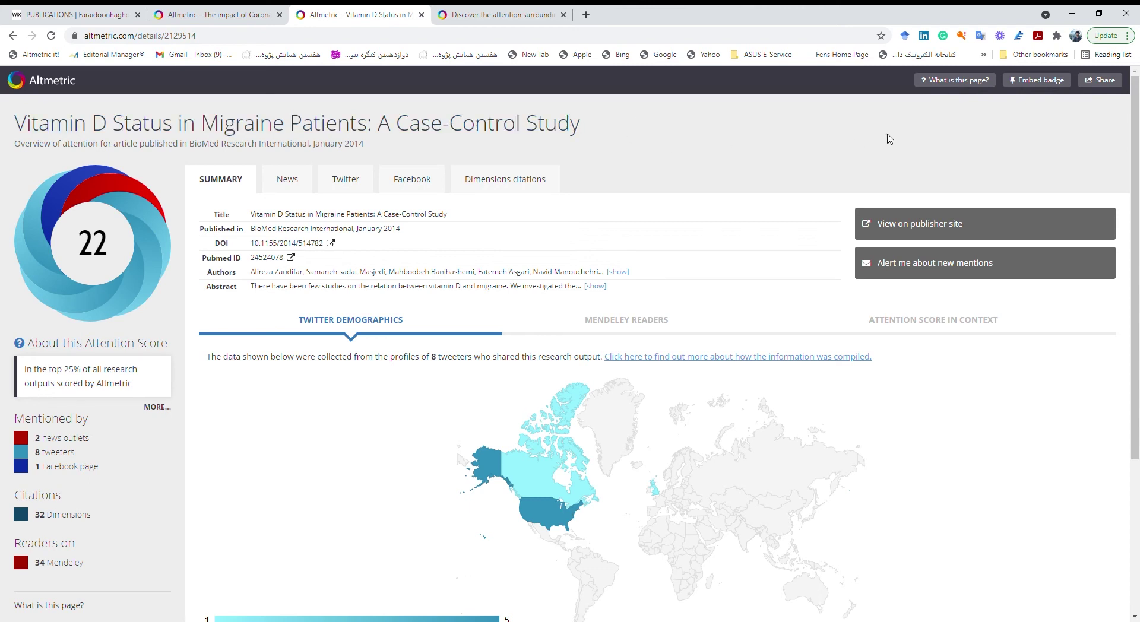
Return to the Altmetric home page and open its For Researchers section
key(ctrl+Tab)
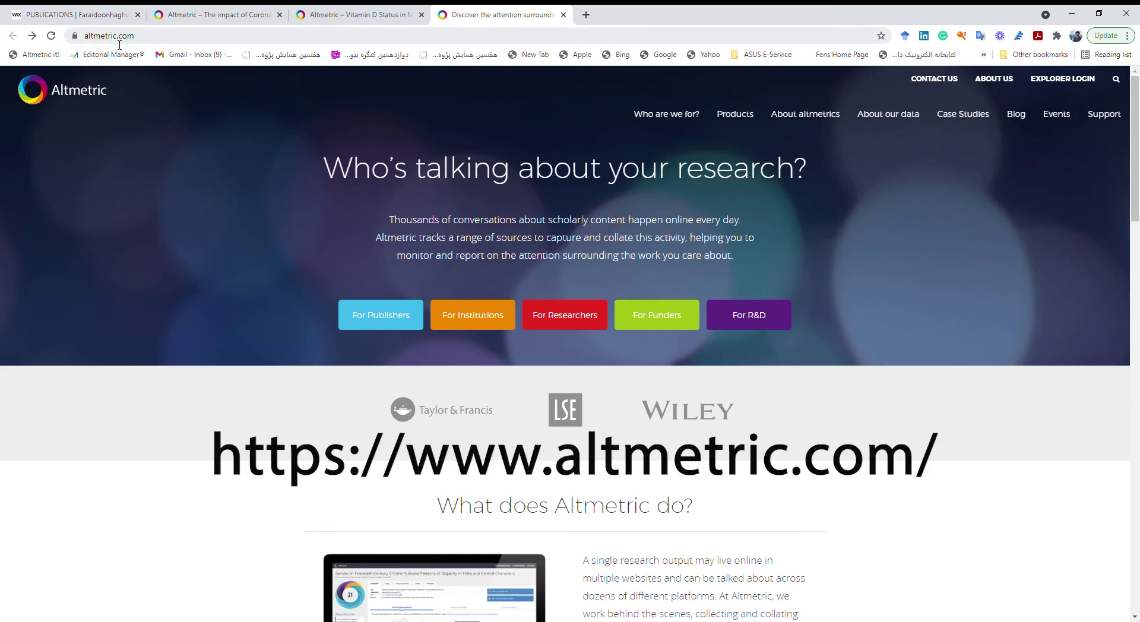
click(543, 318)
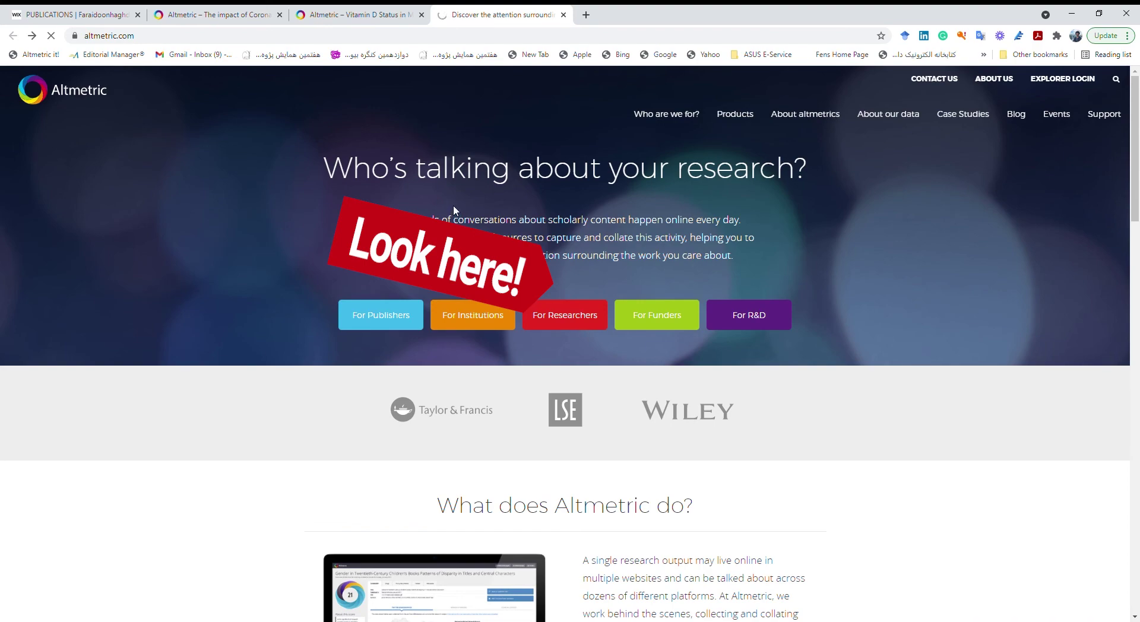
Look through the For Researchers page for Altmetric's free tools and open the Bookmarklet for Researchers page
scroll(454, 207, down, 10)
scroll(475, 260, down, 20)
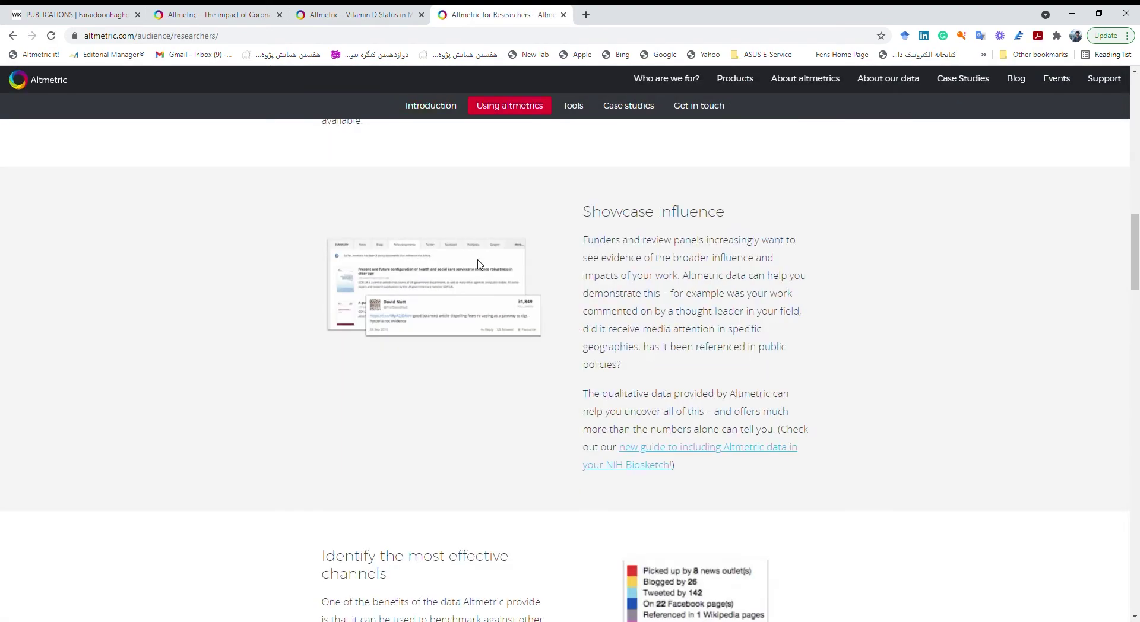
scroll(486, 276, up, 4)
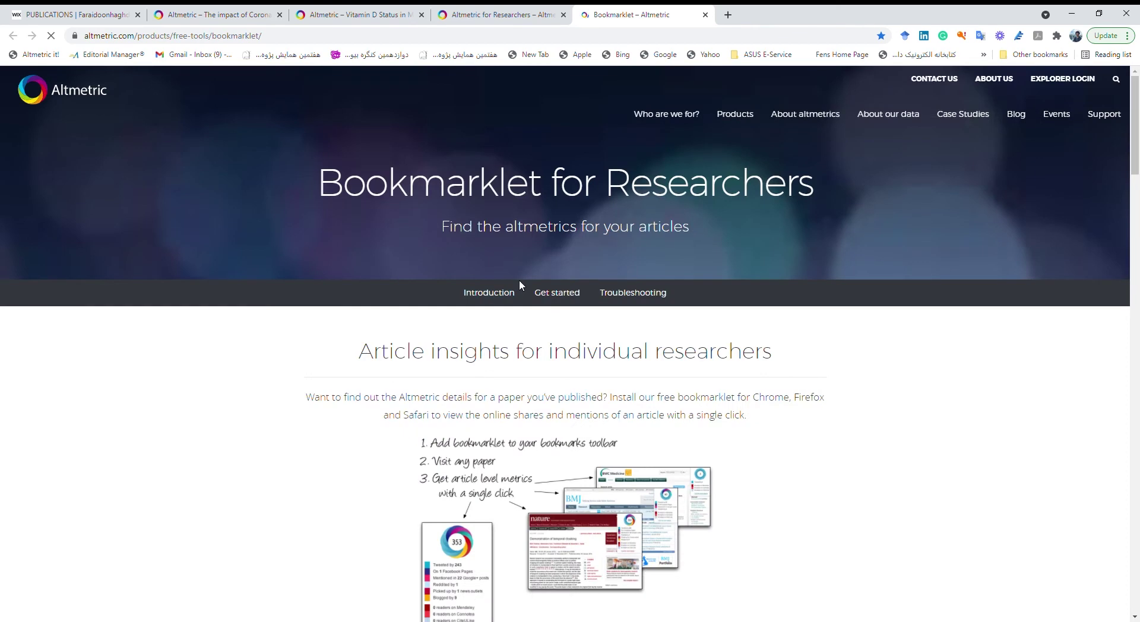
Review the prefilled bookmarklet request form, complete the reCAPTCHA check and submit the form to get the bookmarklet
scroll(519, 285, down, 8)
scroll(558, 286, down, 1)
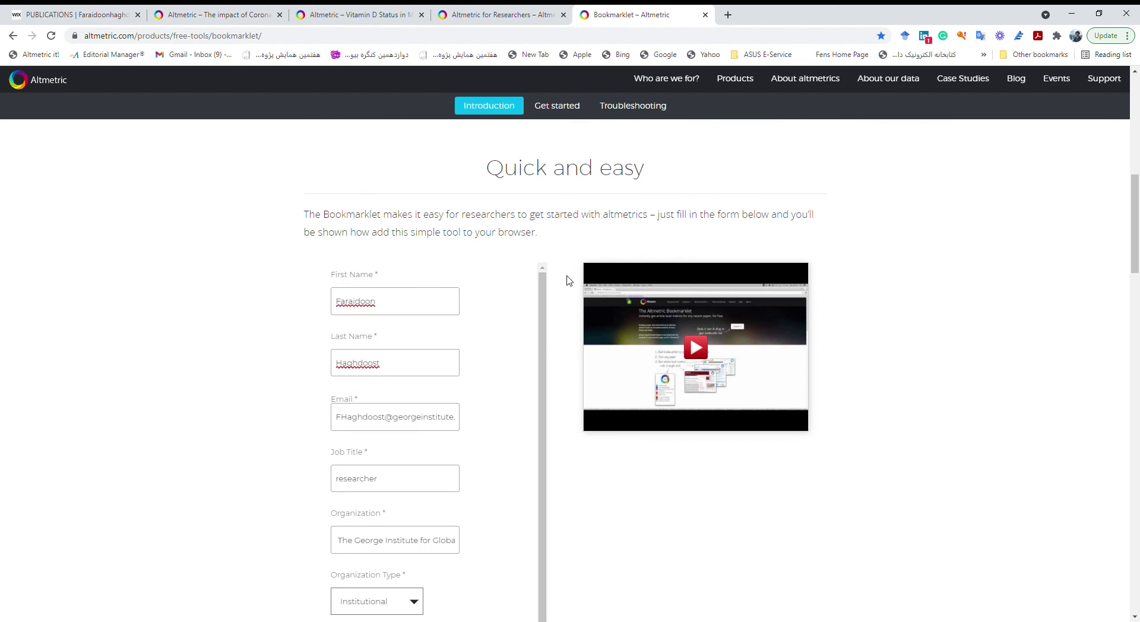
scroll(552, 291, down, 1)
scroll(501, 300, down, 1)
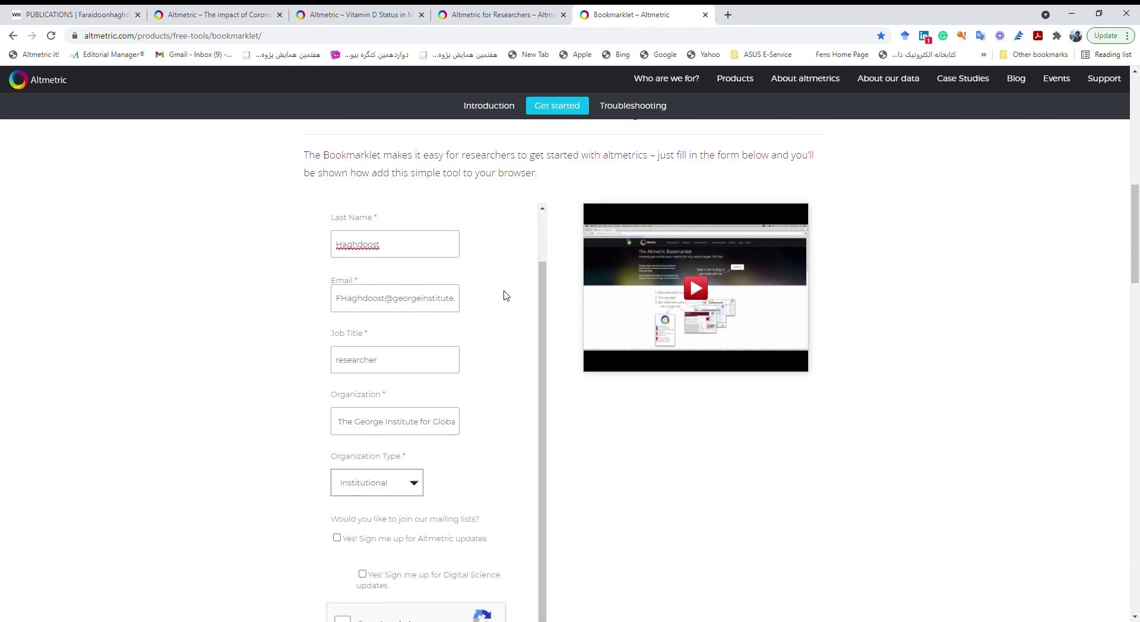
scroll(503, 295, down, 2)
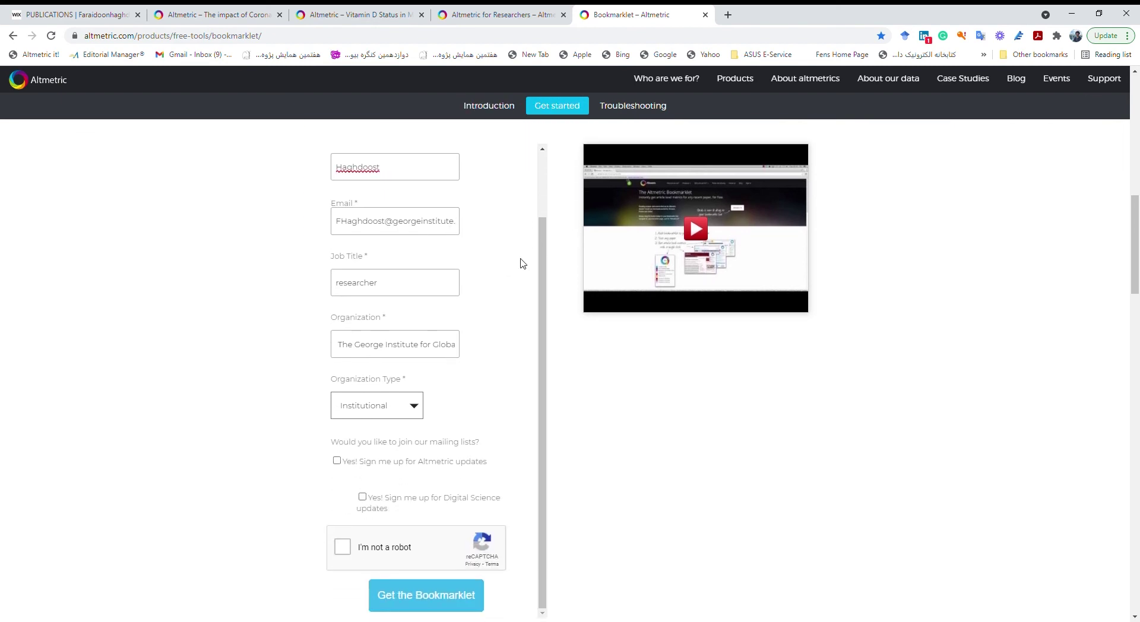
scroll(521, 264, down, 1)
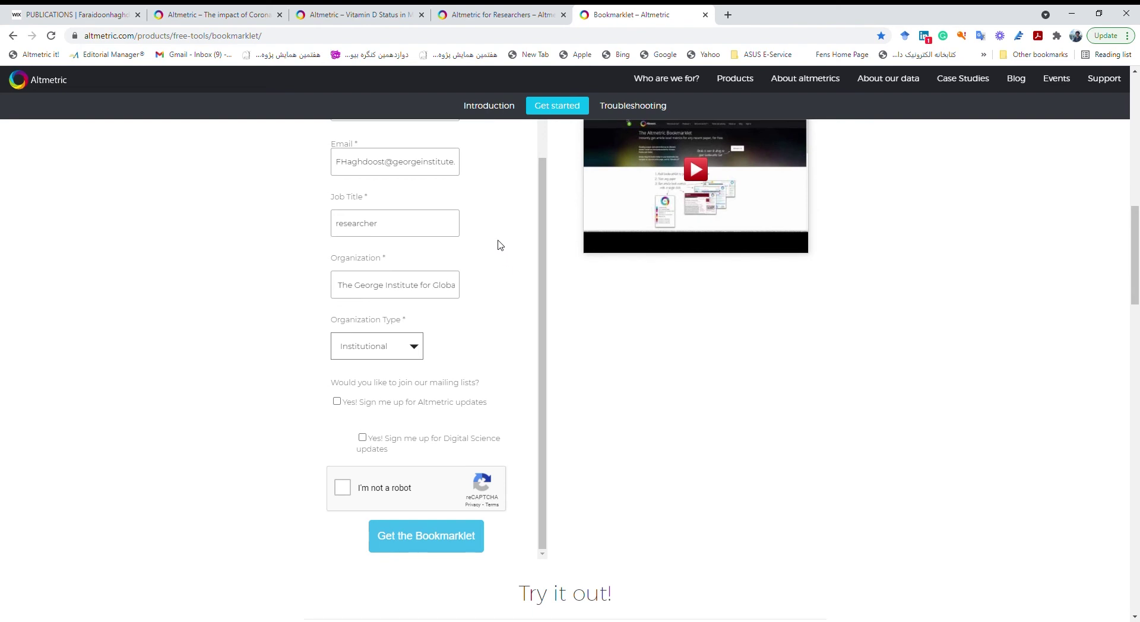
scroll(501, 246, down, 1)
click(343, 427)
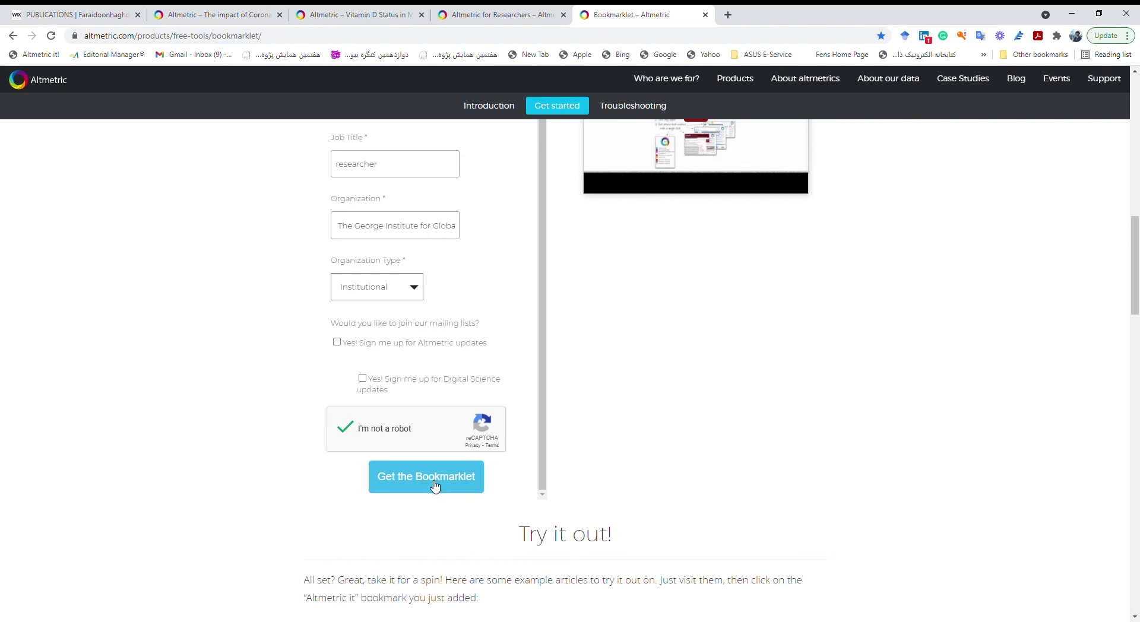
click(435, 486)
Add the Altmetric it! bookmarklet to the browser's bookmarks bar, and remove the duplicate Altmetric it! bookmark
scroll(594, 339, up, 4)
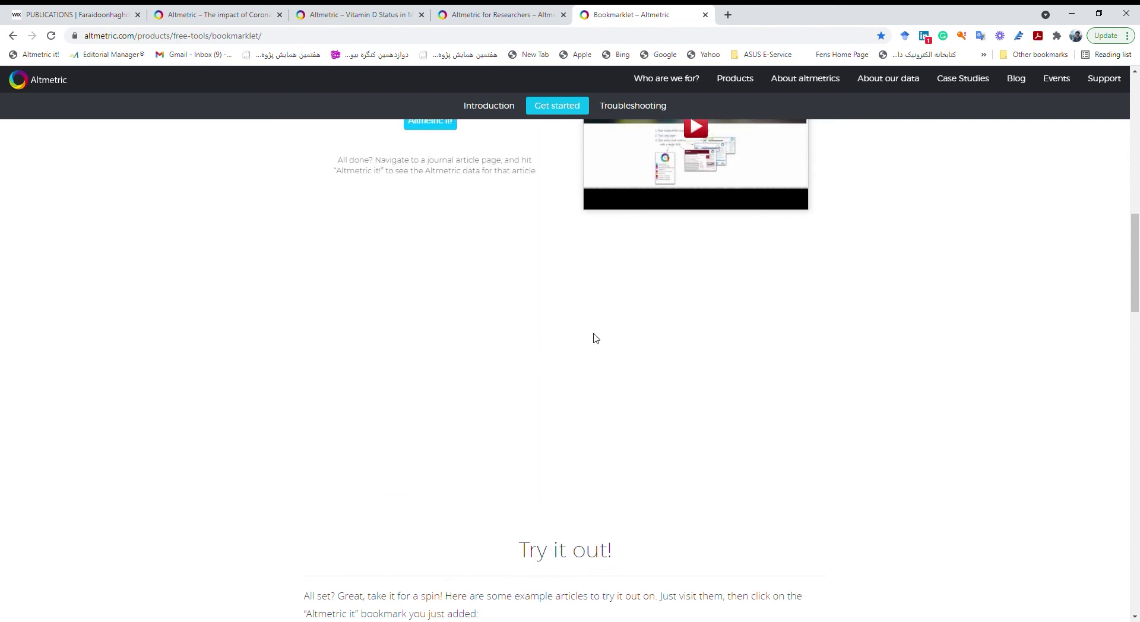
scroll(587, 341, up, 1)
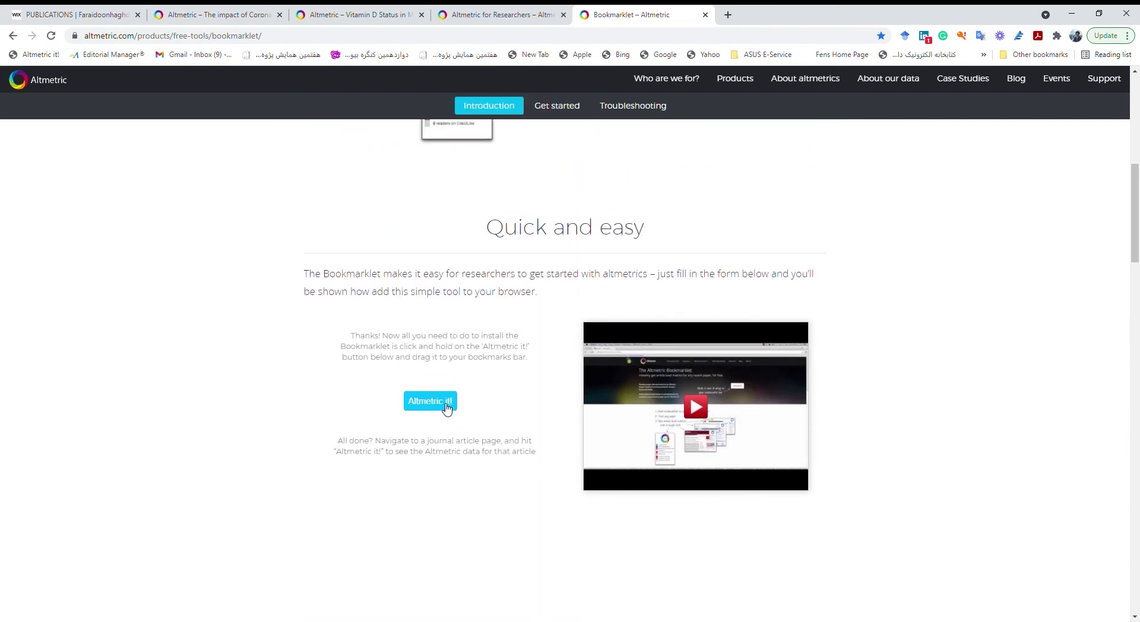
mouse_move(447, 408)
mouse_down()
mouse_move(155, 56)
mouse_move(72, 56)
mouse_up()
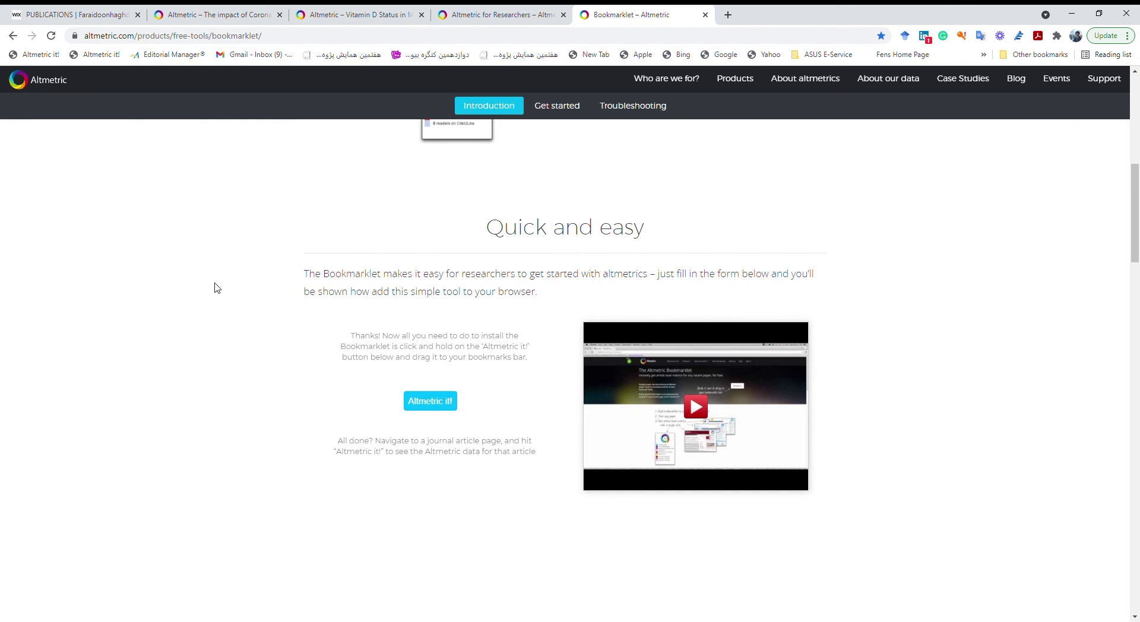
drag(83, 59, 137, 192)
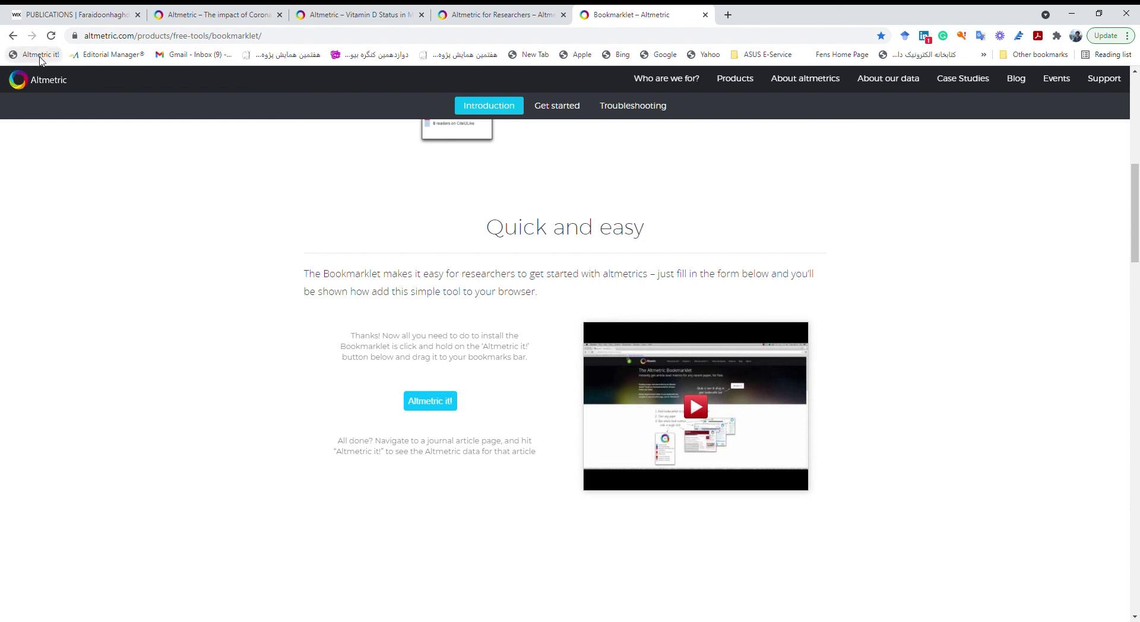
scroll(223, 228, up, 5)
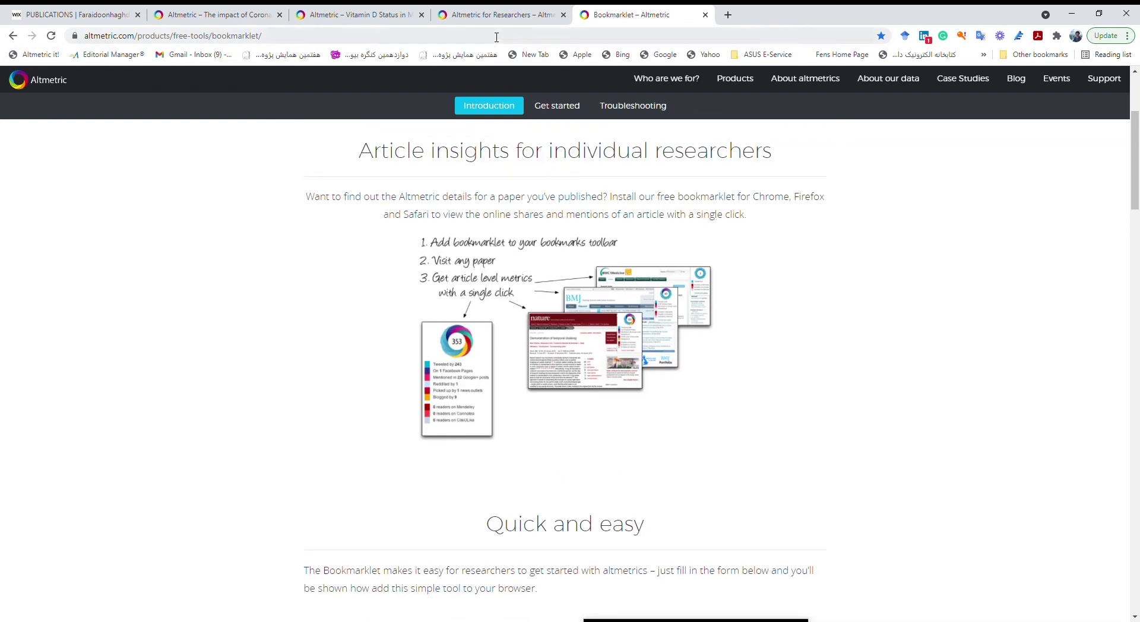
Return to the researcher's publications page and open the article on the impact of Coronavirus disease 2019 on migraine disorder
click(101, 10)
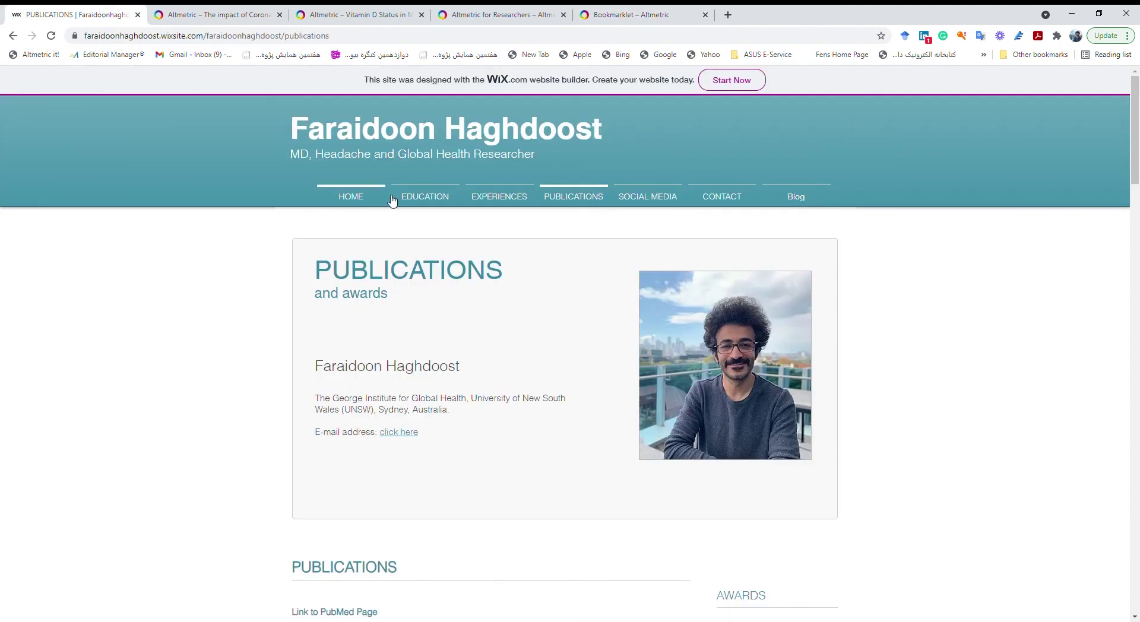
scroll(559, 257, down, 6)
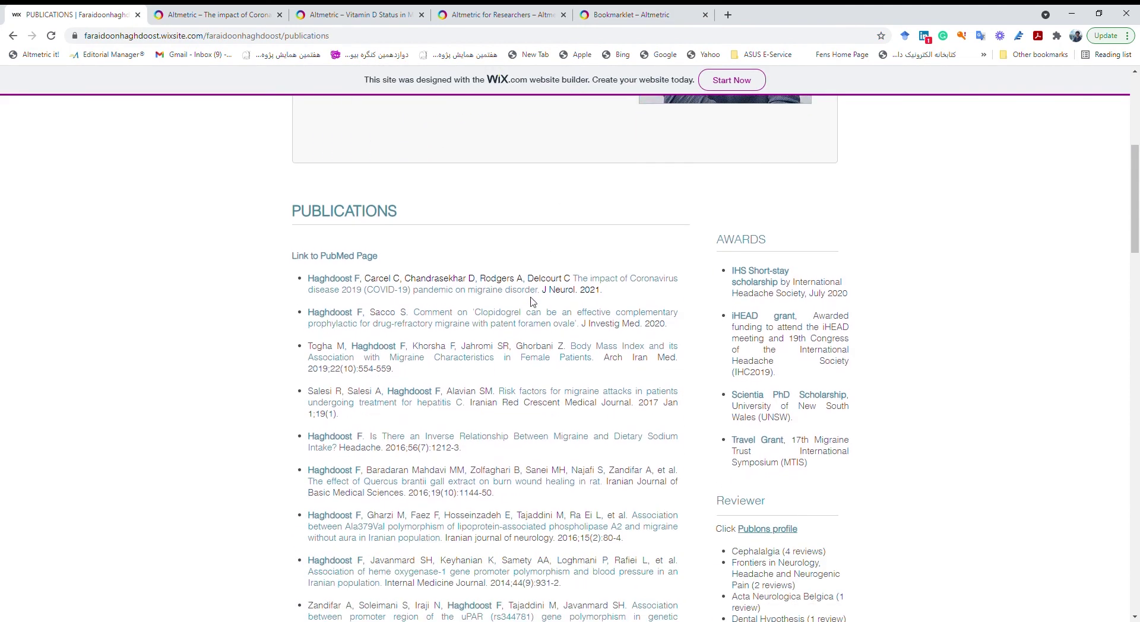
click(527, 286)
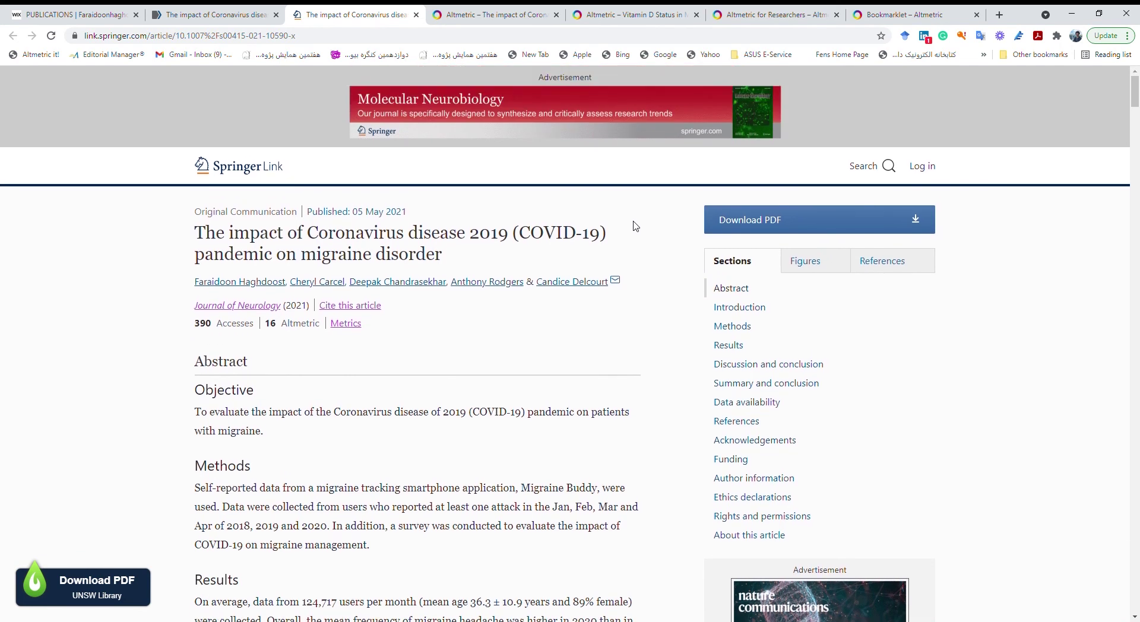
Run the Altmetric it! bookmarklet on the COVID-19 migraine article and open its detailed attention page
click(22, 55)
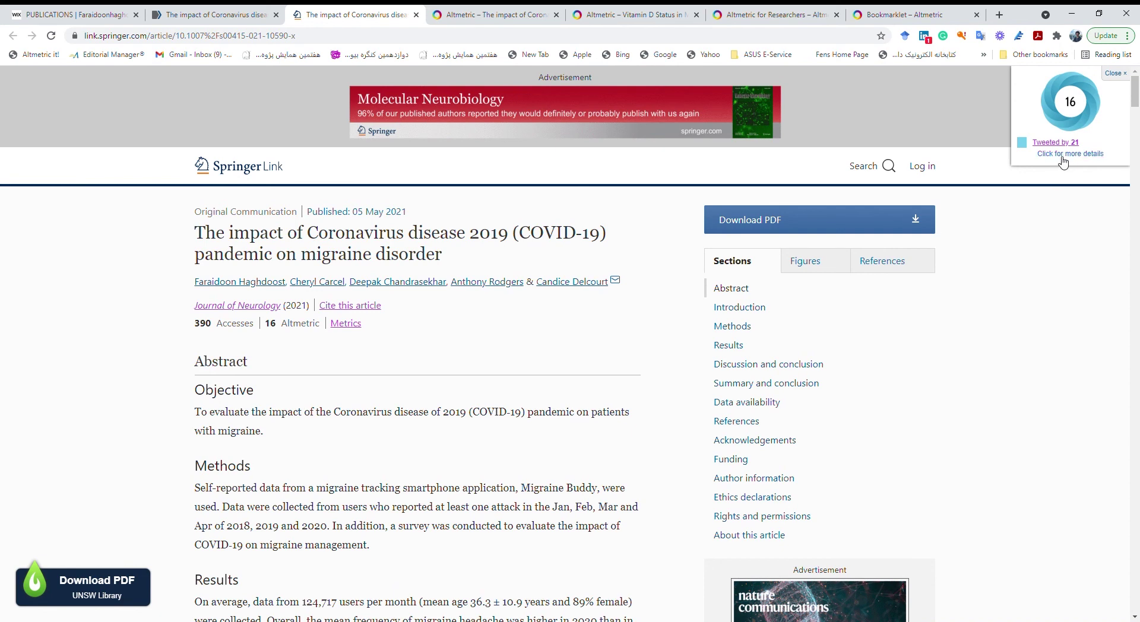
click(1064, 156)
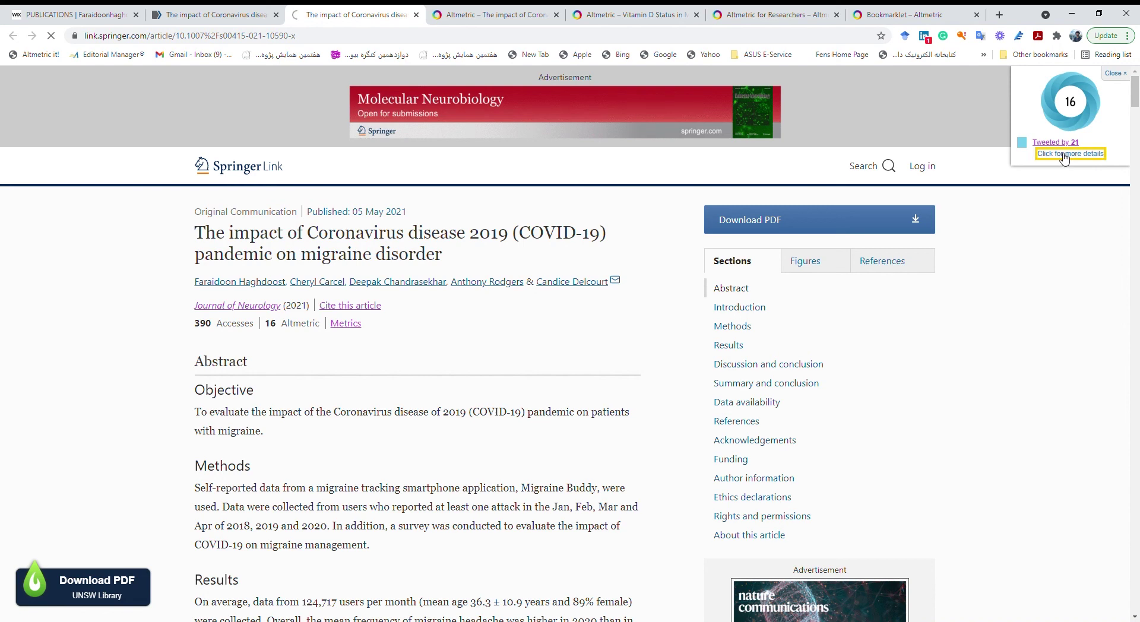